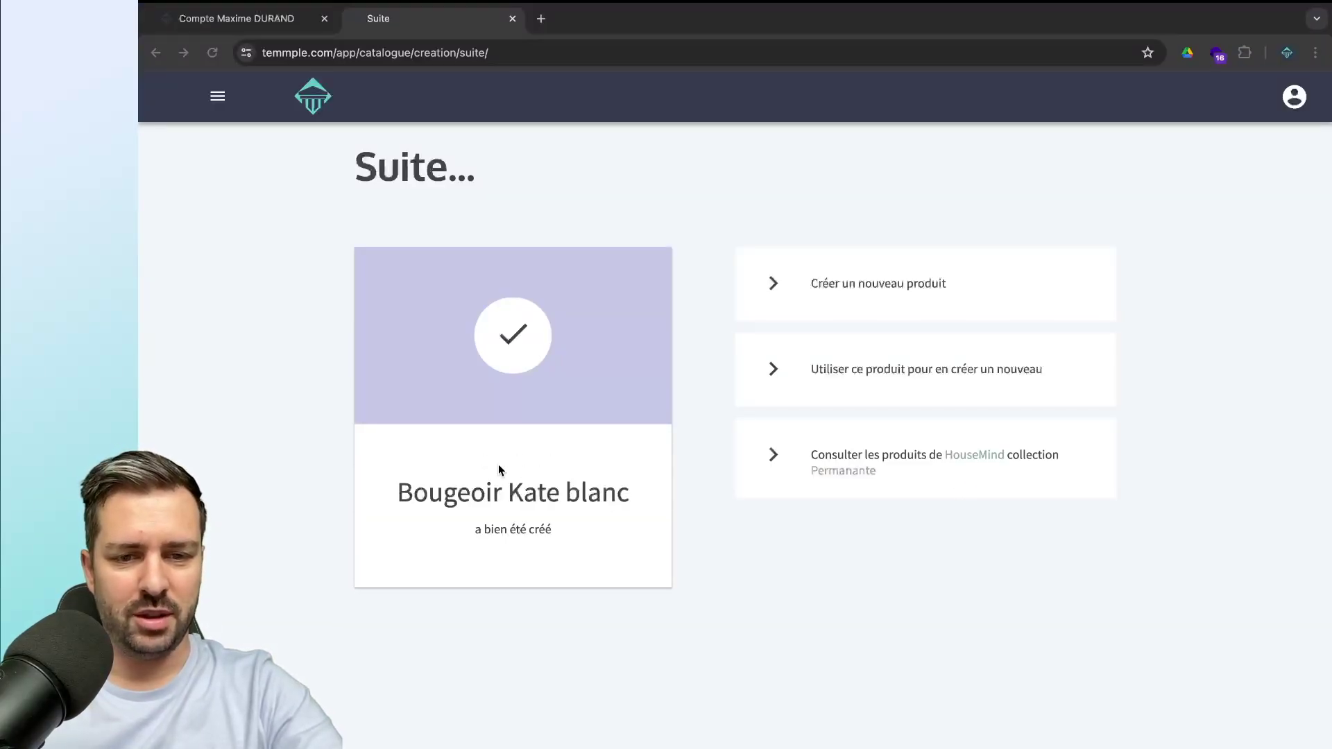
click(622, 549)
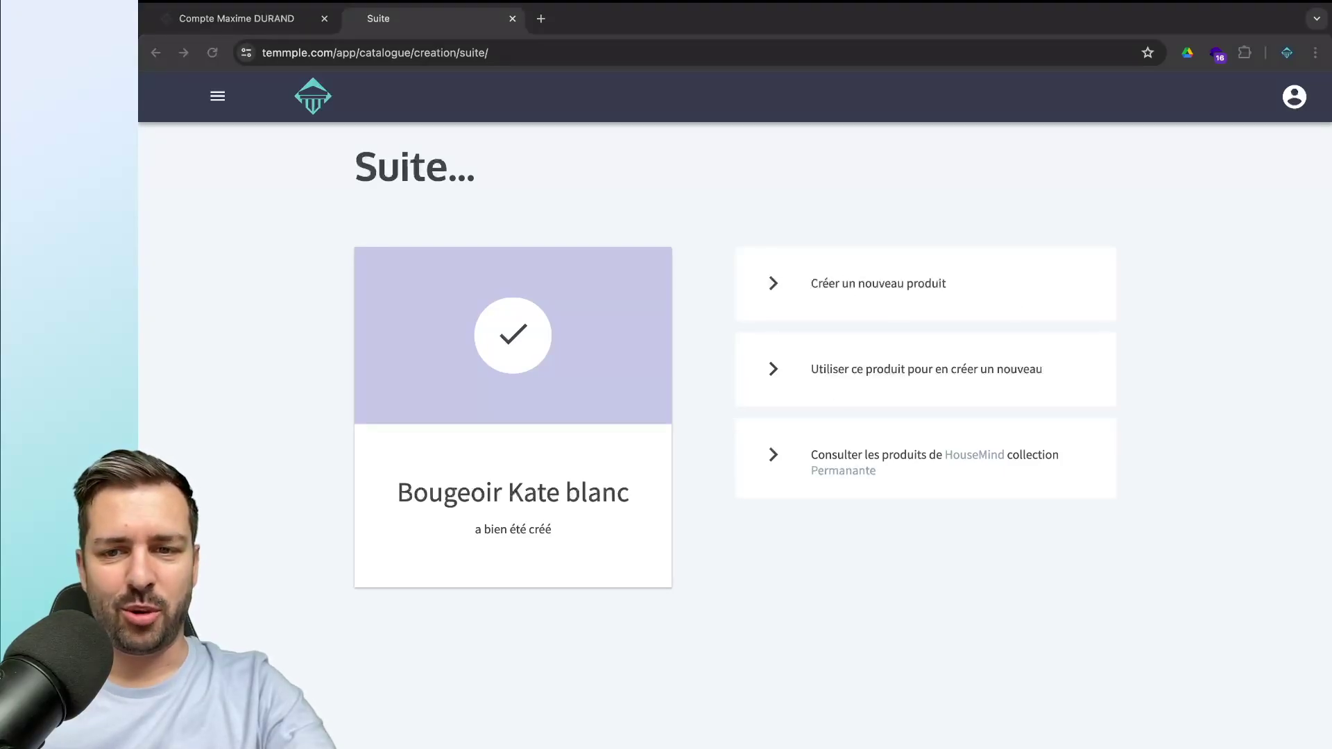
click(988, 184)
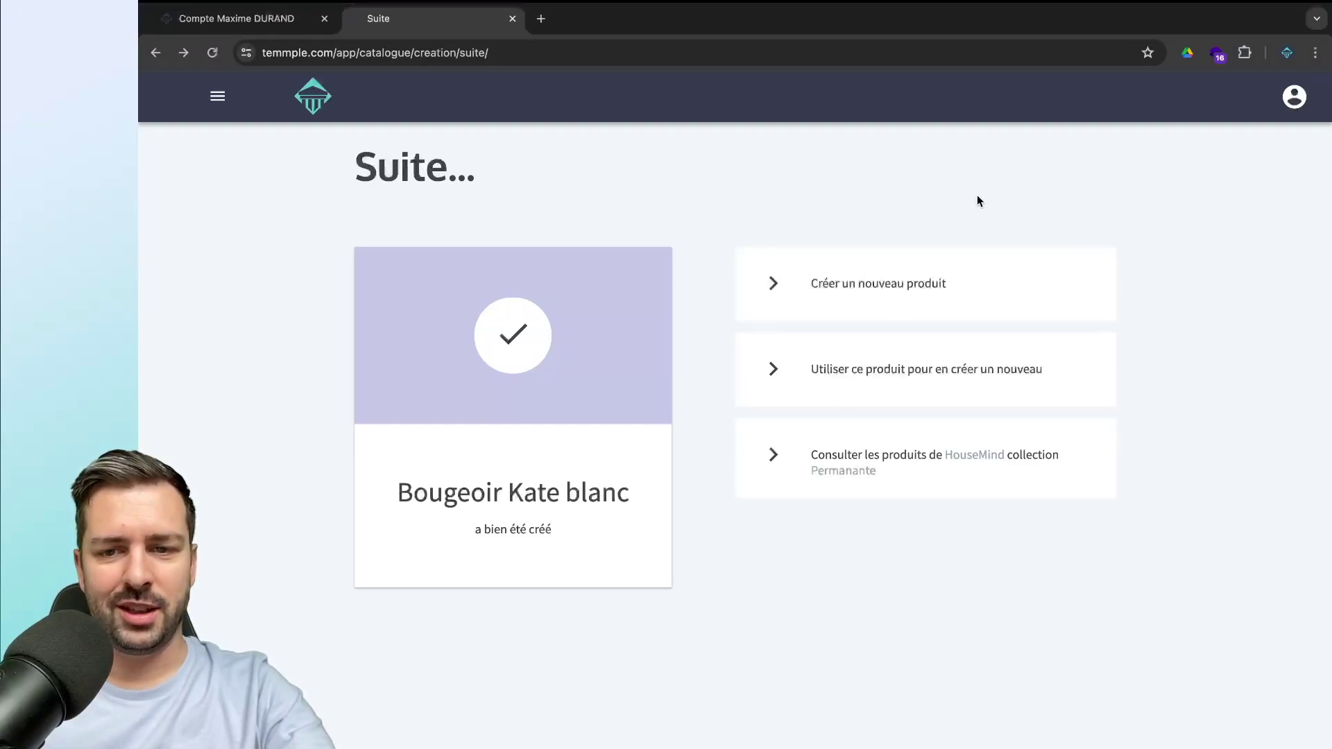
click(911, 300)
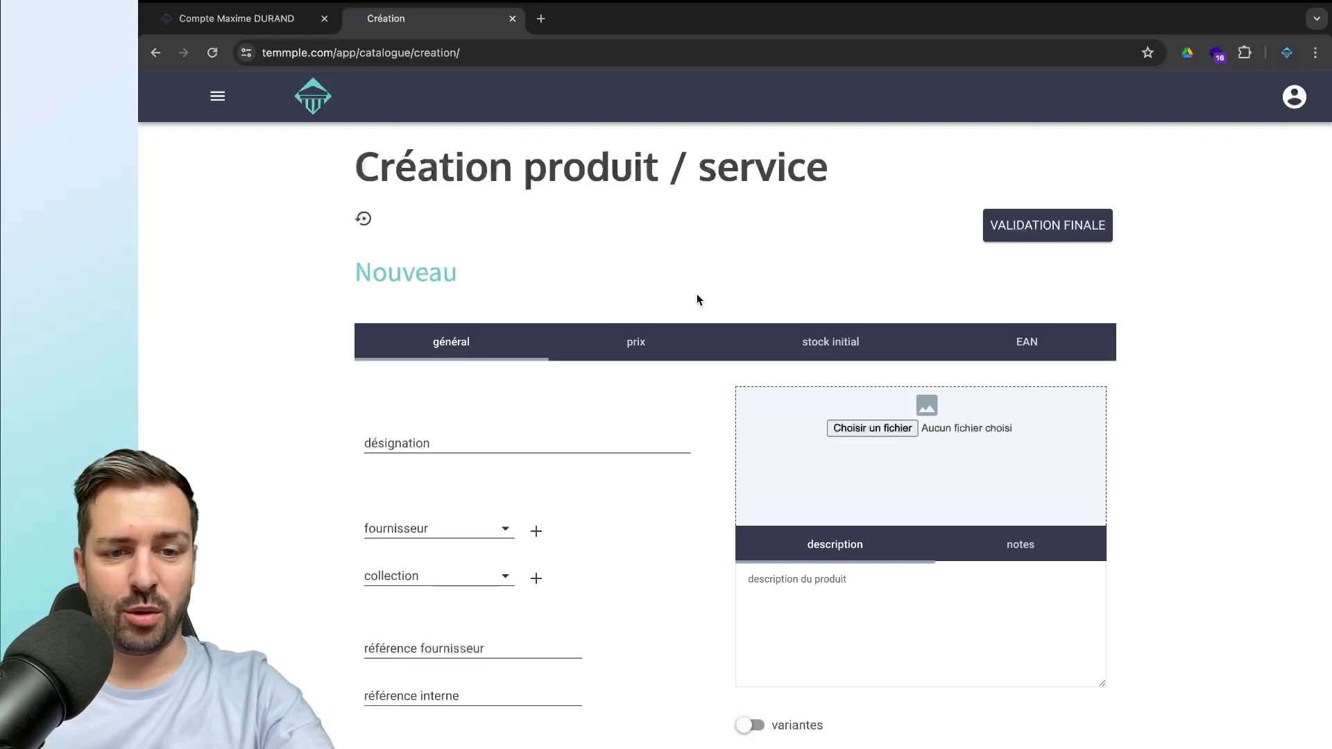
scroll(696, 300, down, 8)
scroll(698, 298, up, 8)
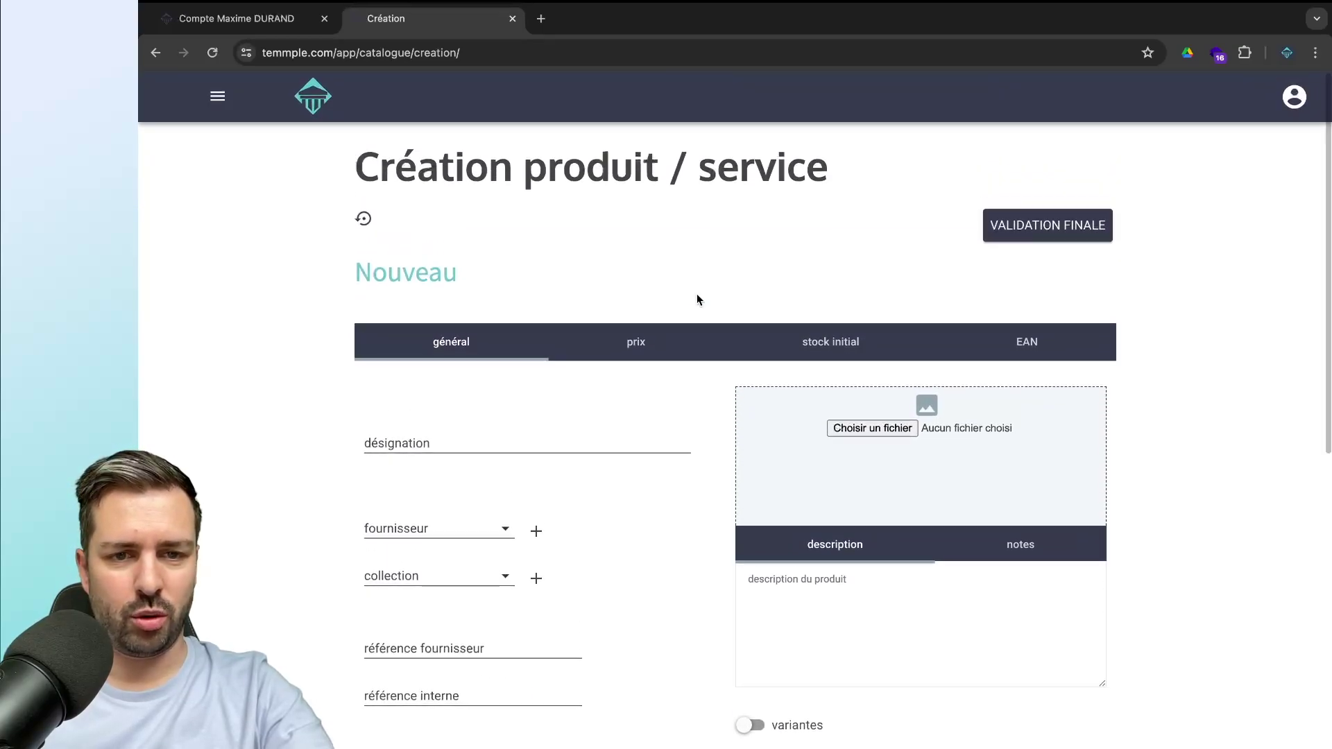
click(480, 441)
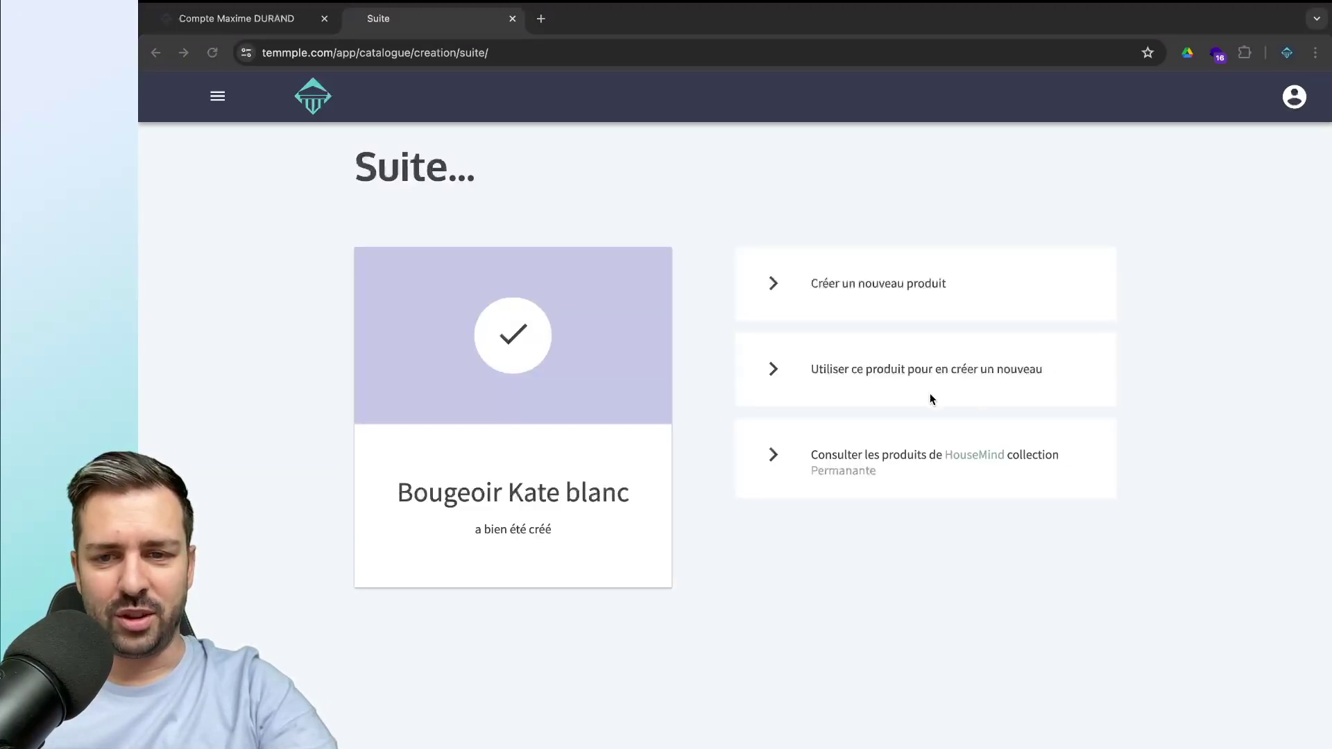
Start a new product based on the Bougeoir Kate blanc just created and review its copied general and price details.
click(1184, 381)
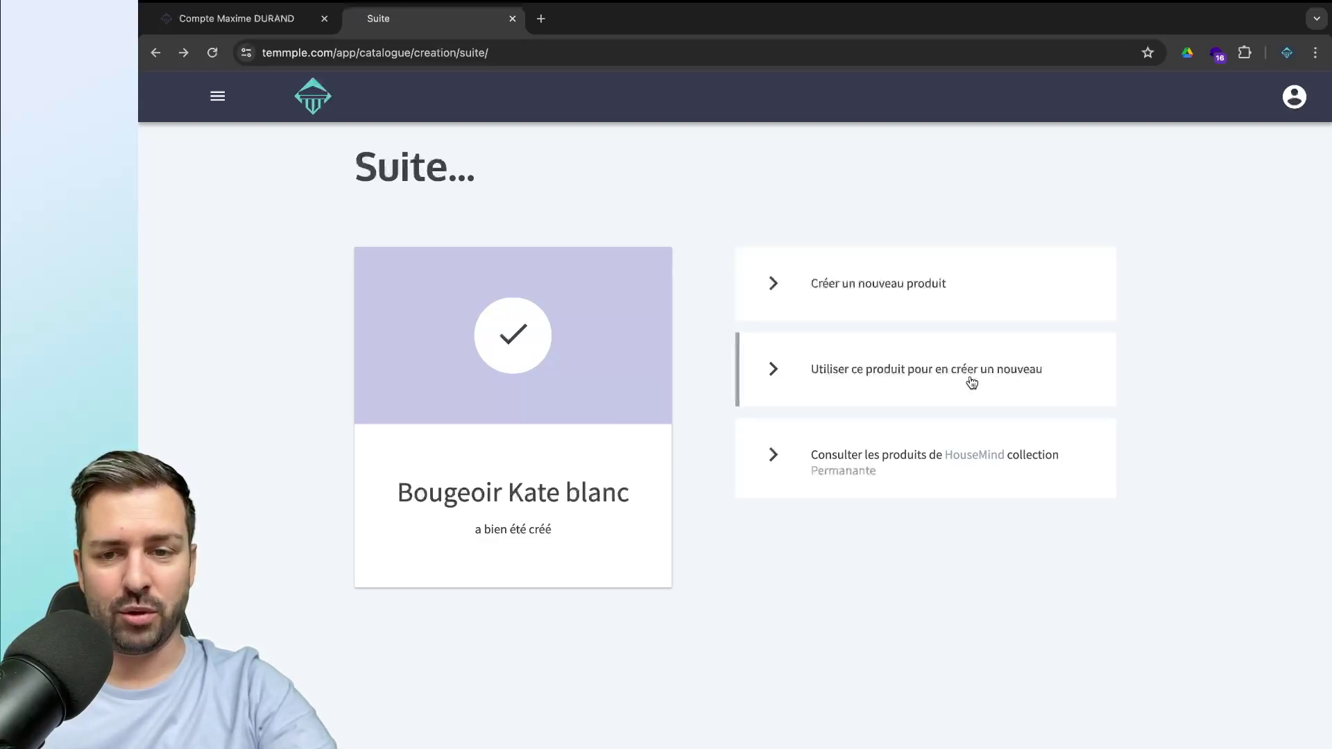
click(920, 381)
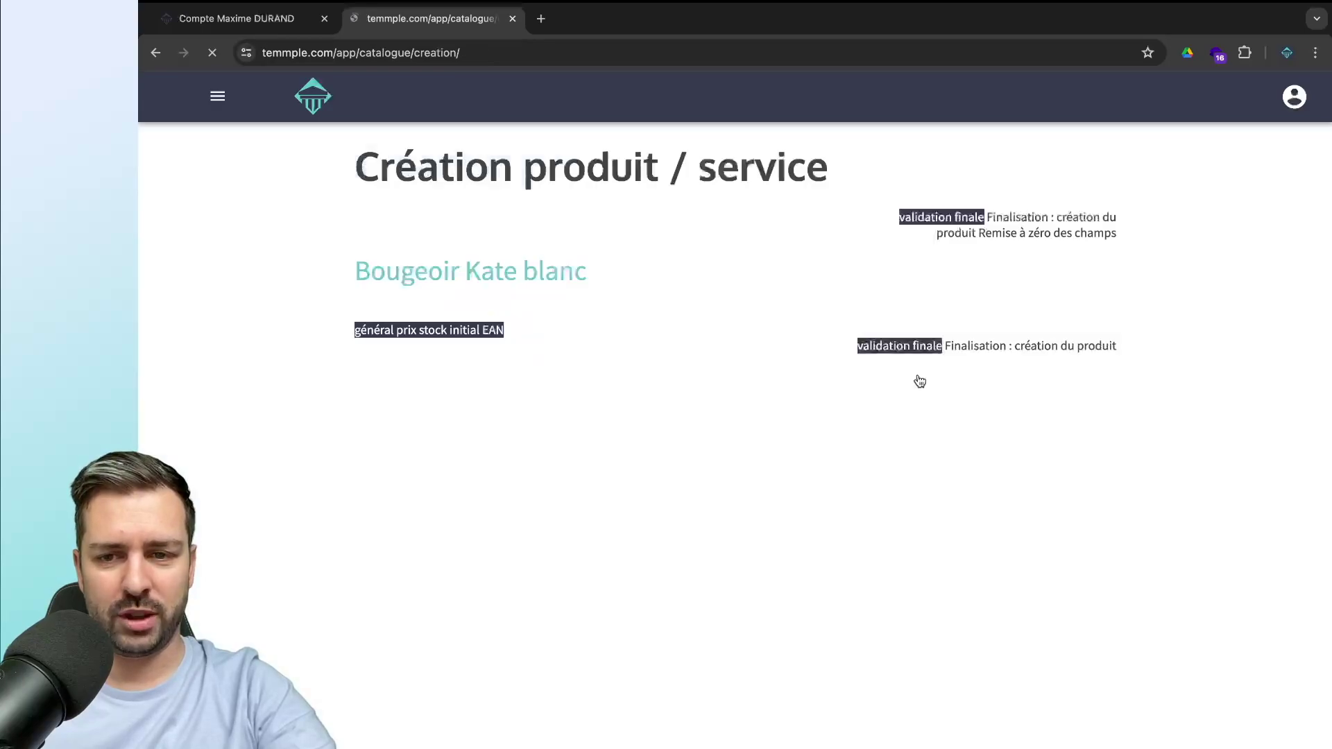
scroll(574, 340, down, 7)
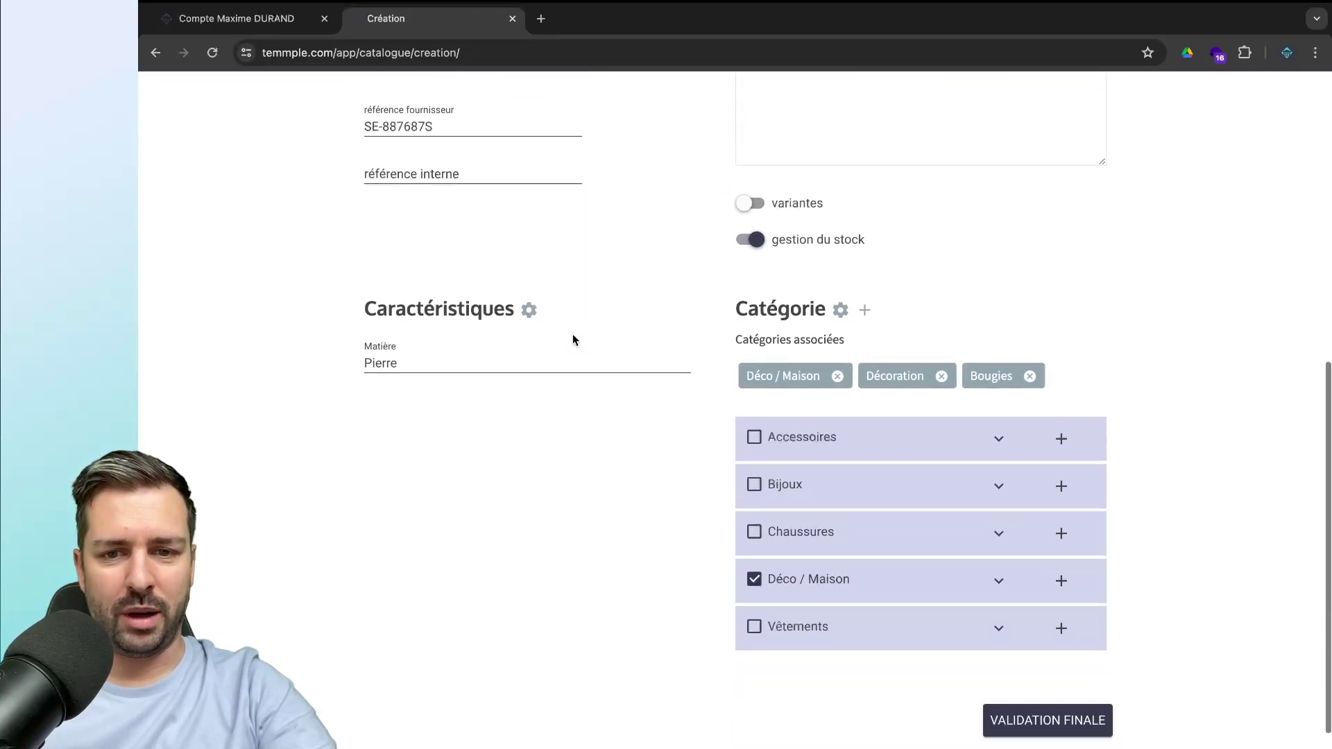
scroll(572, 335, up, 6)
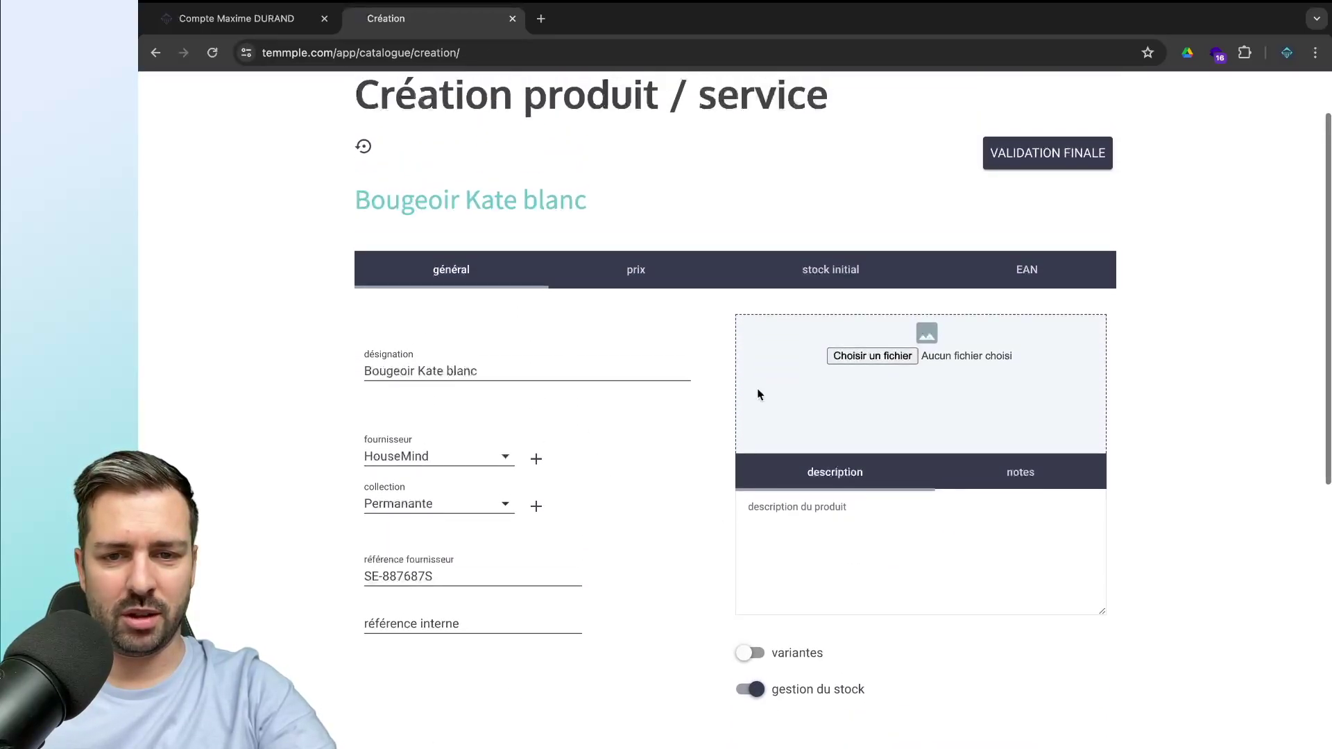
click(657, 287)
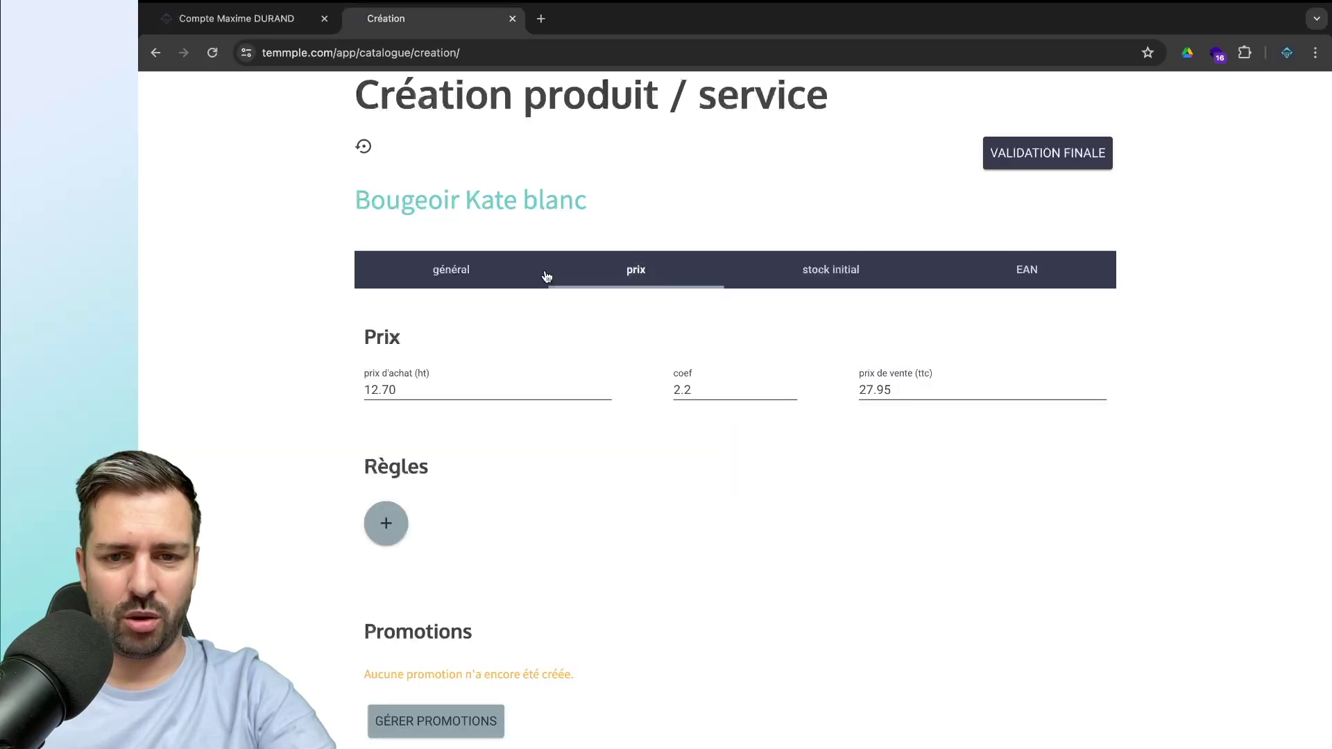
click(464, 279)
scroll(465, 281, down, 7)
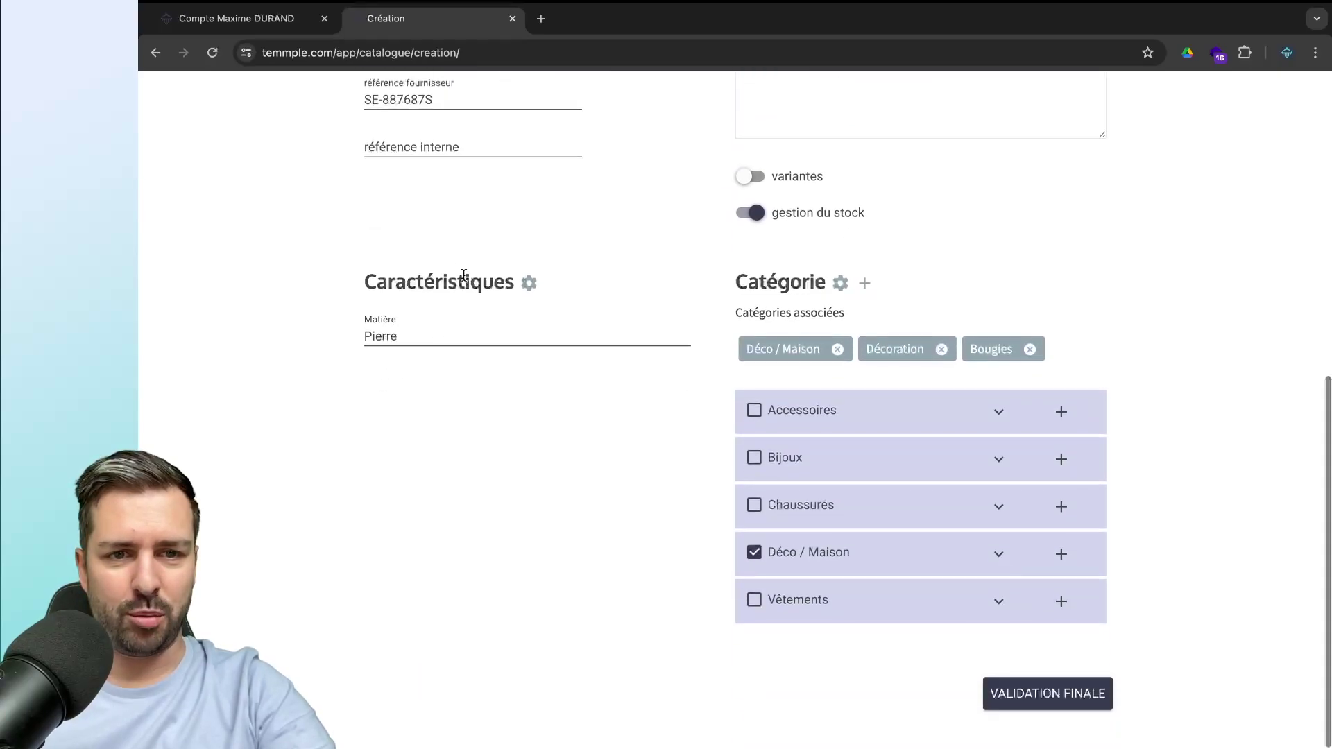
scroll(465, 280, up, 8)
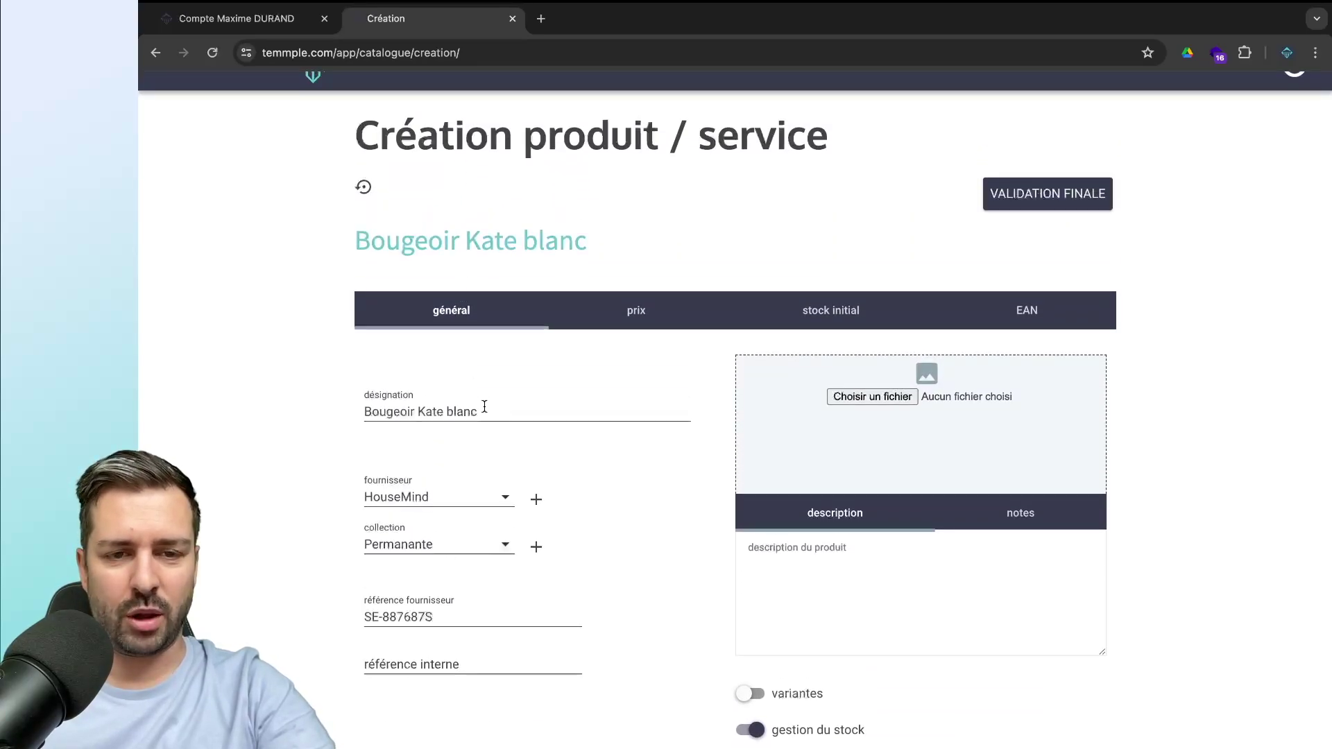
scroll(483, 414, up, 1)
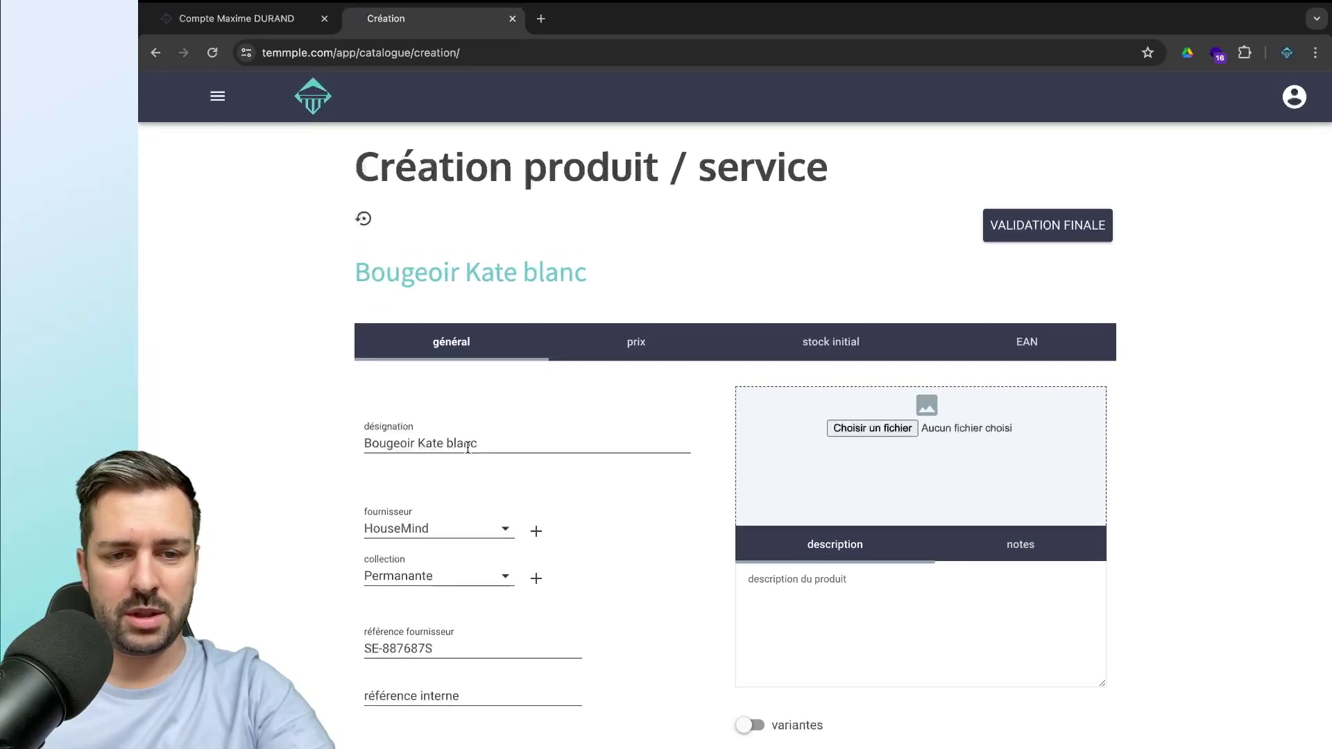
Change the new product's designation to "Bougeoir Kate vert" and its supplier reference to SE-88768T.
double_click(469, 445)
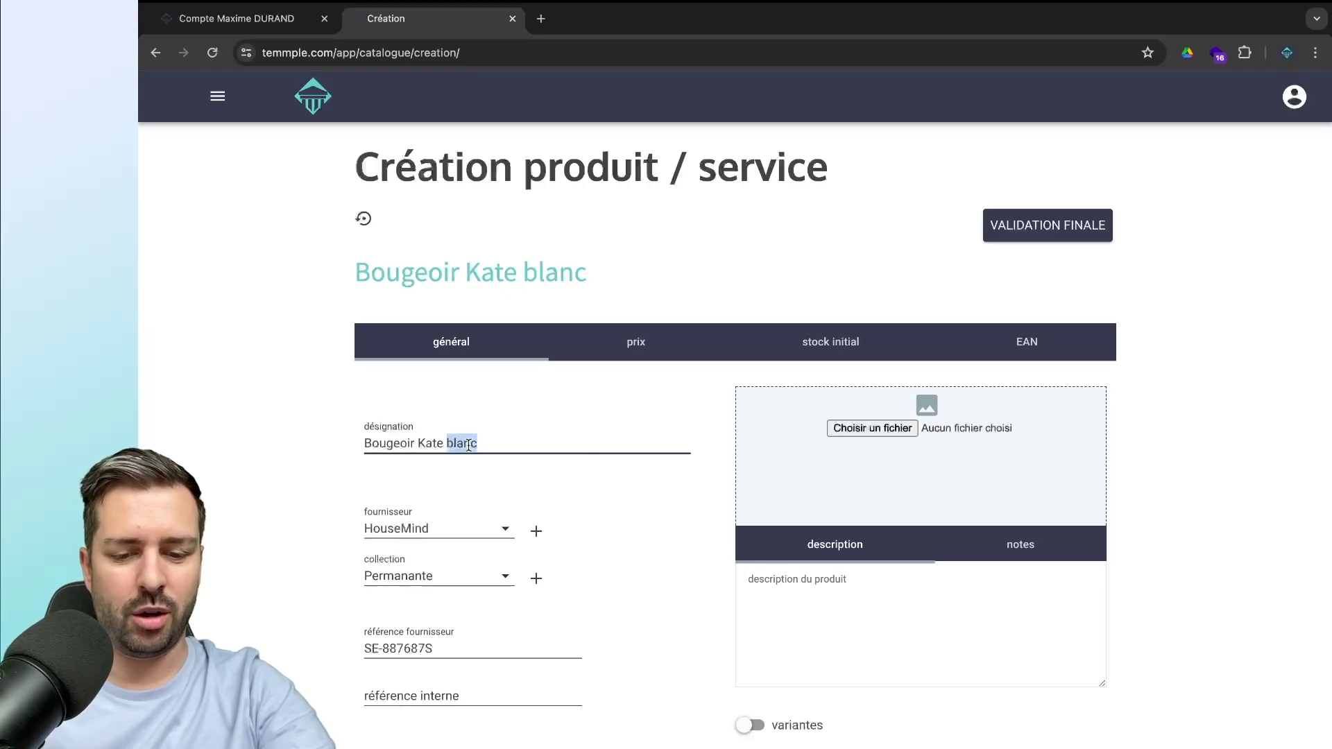
text(vert)
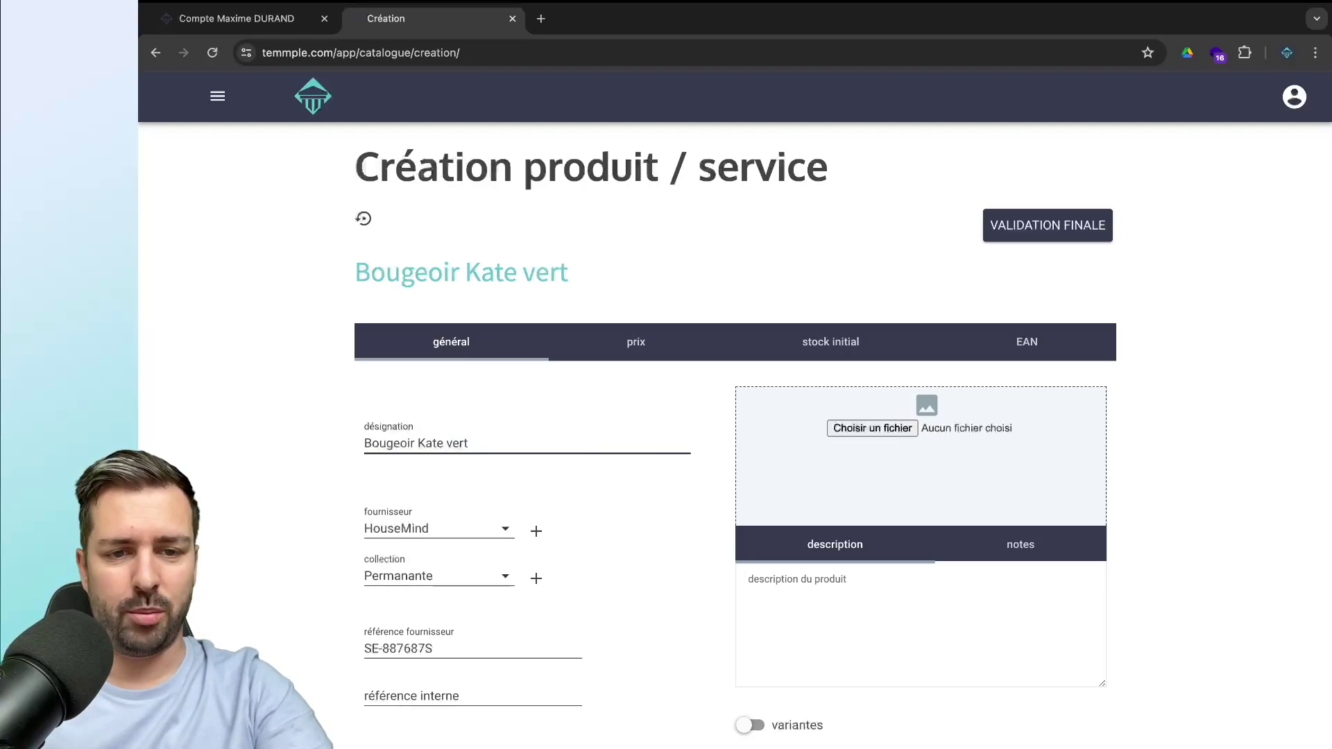
scroll(735, 410, down, 2)
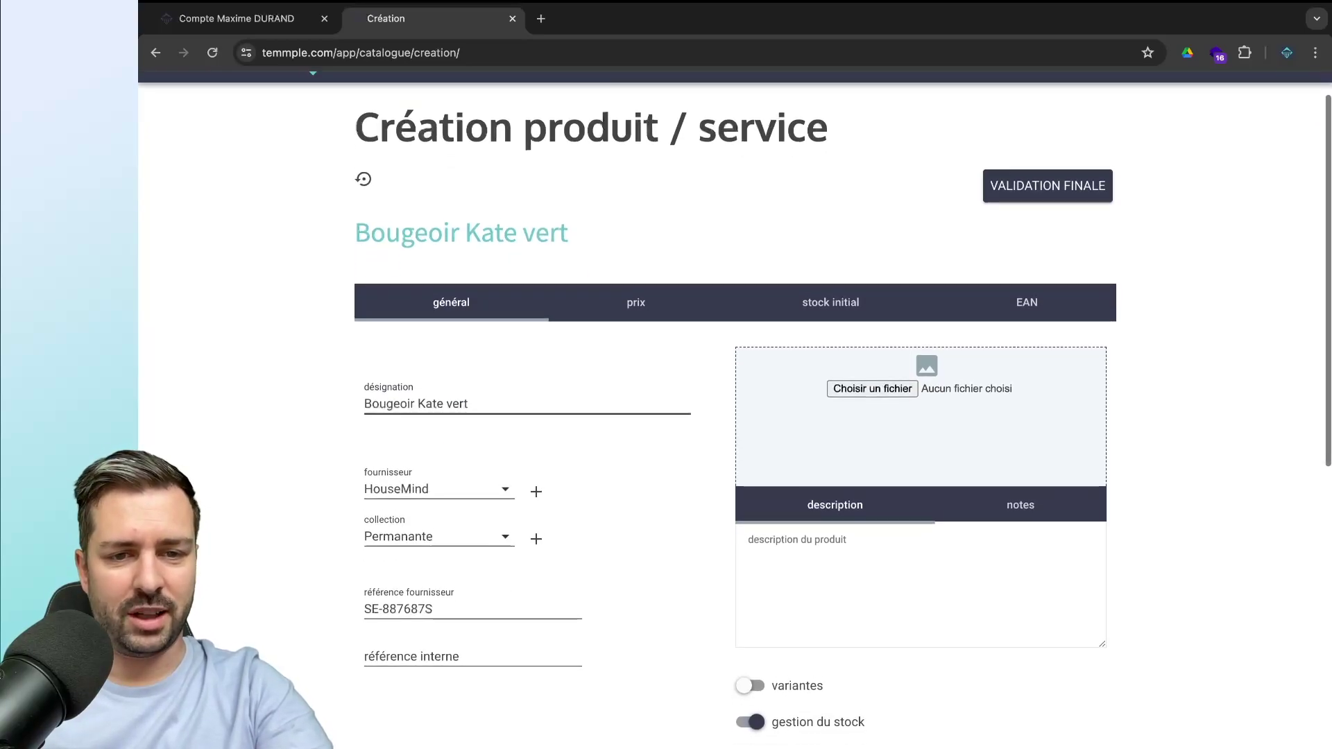
scroll(517, 390, down, 3)
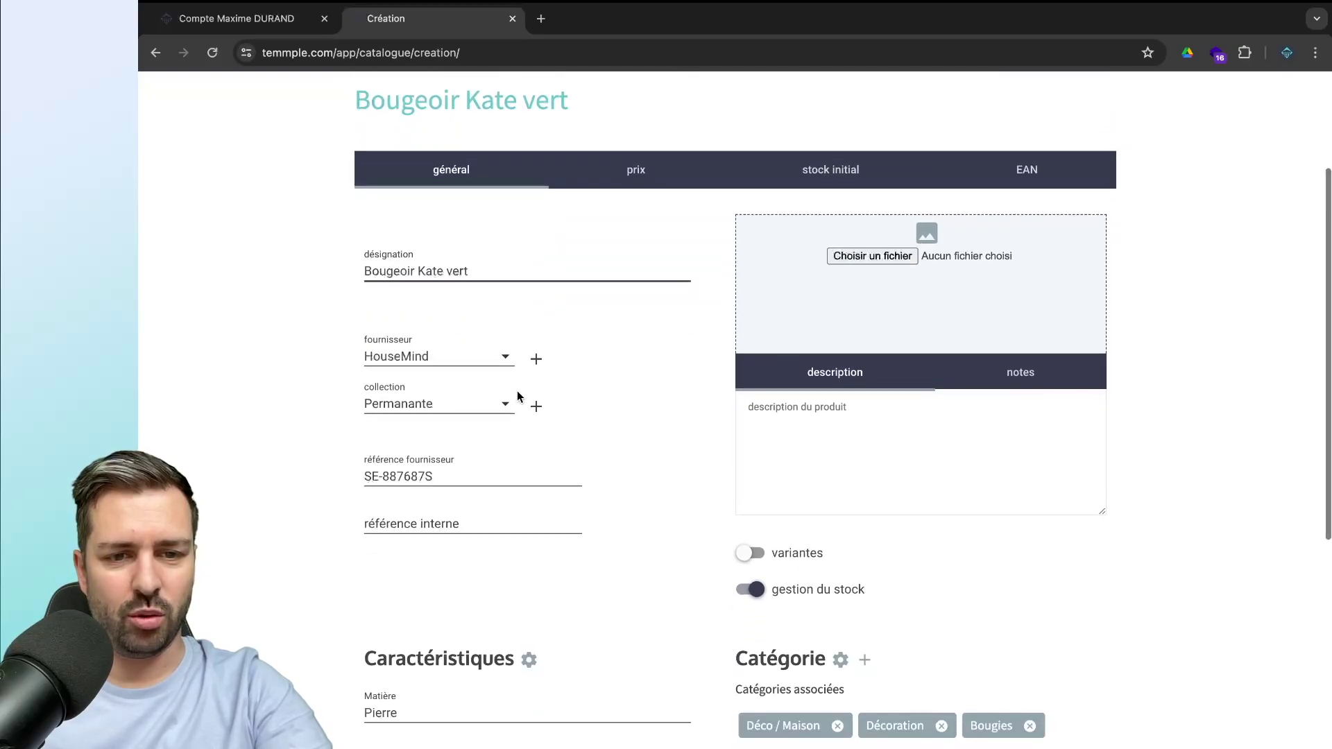
scroll(544, 411, down, 4)
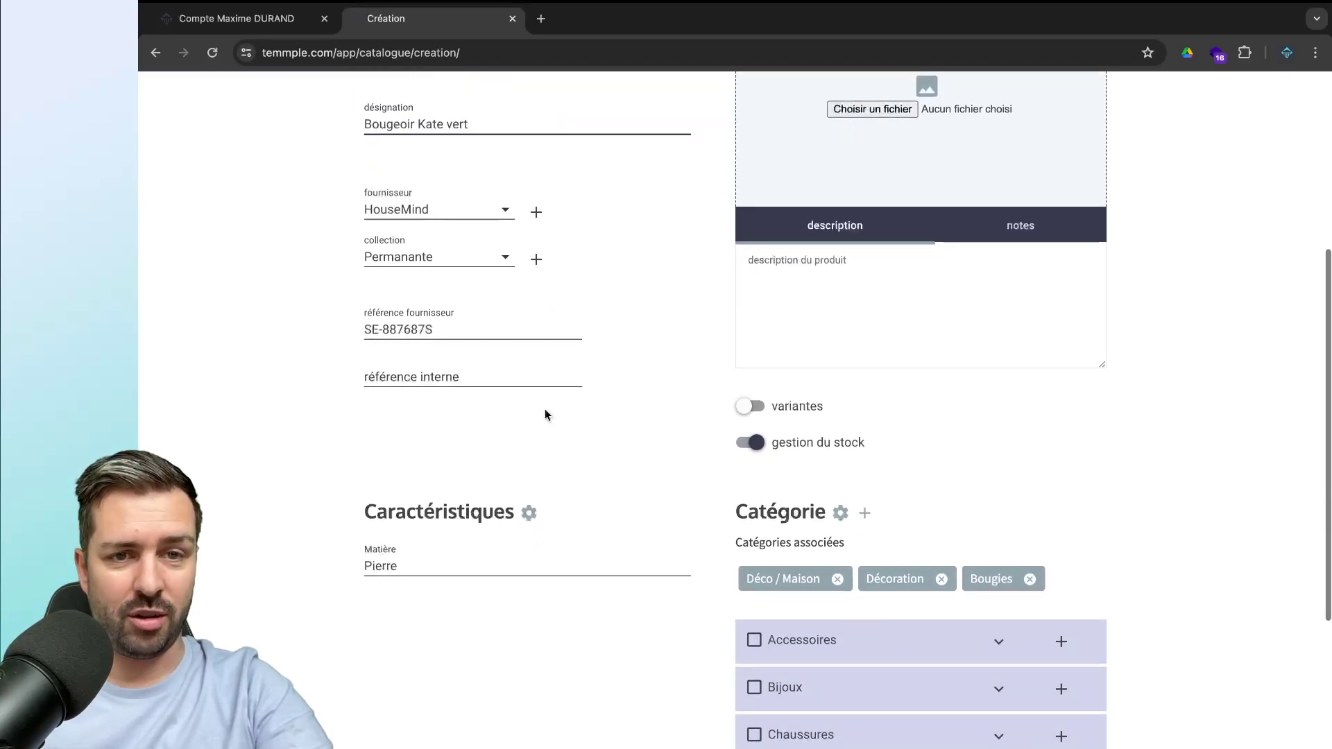
scroll(595, 331, up, 2)
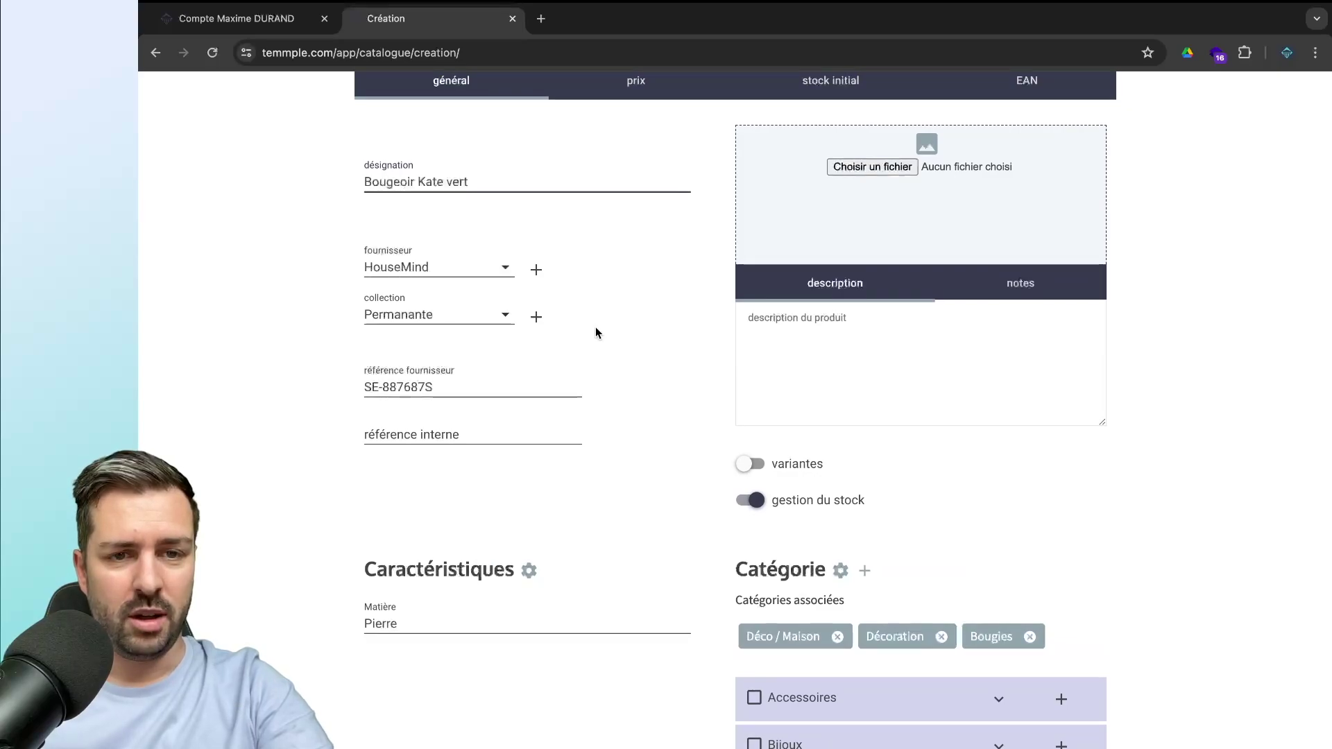
scroll(579, 333, down, 4)
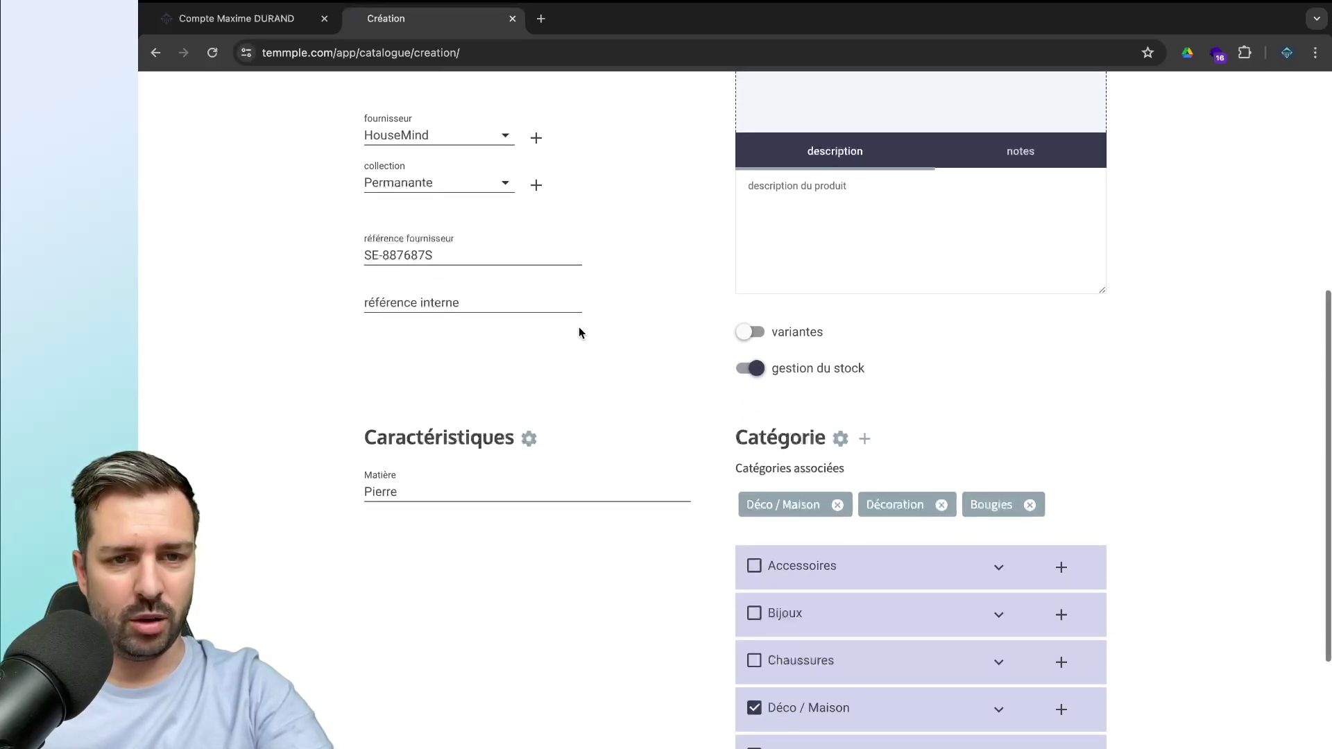
click(505, 260)
key(BackSpace)
key(BackSpace)
text(T)
Set the initial stock quantity of Bougeoir Kate vert to 5 in the existing HouseMind reception.
scroll(495, 303, down, 1)
scroll(522, 392, down, 3)
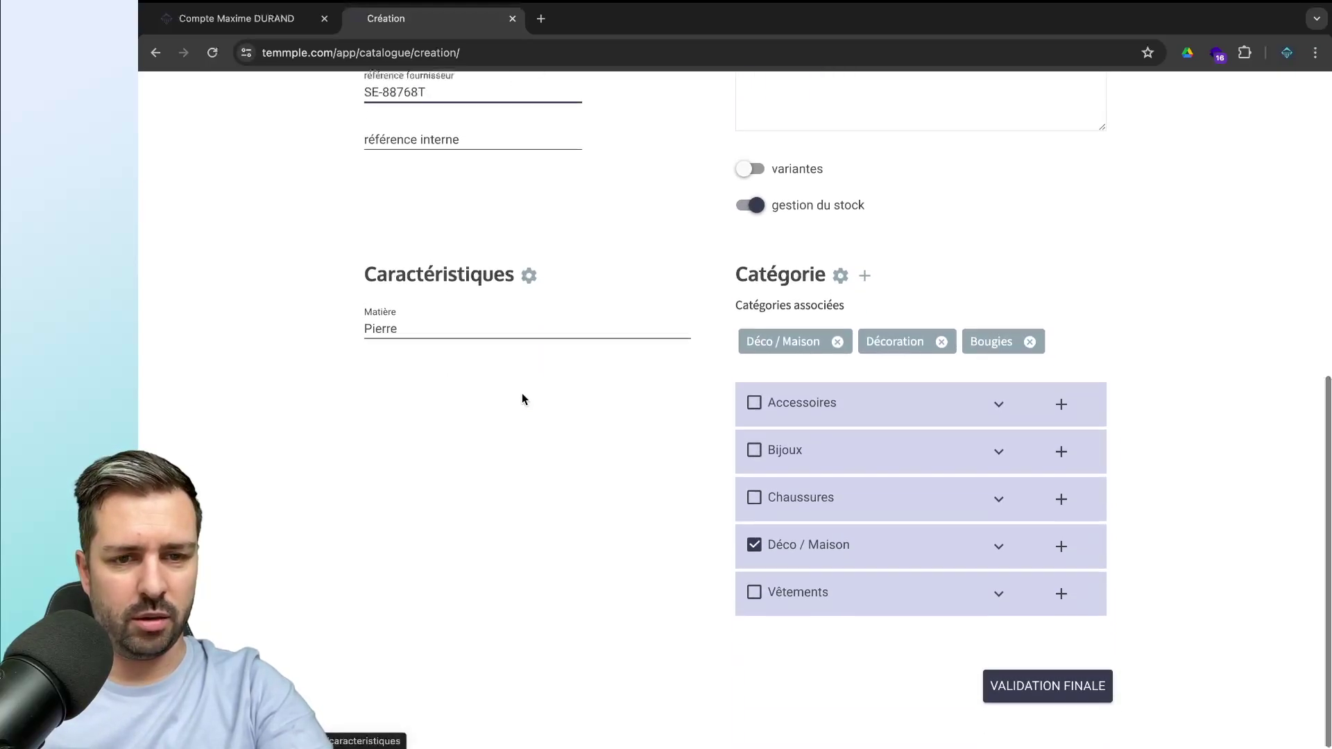
scroll(696, 437, up, 10)
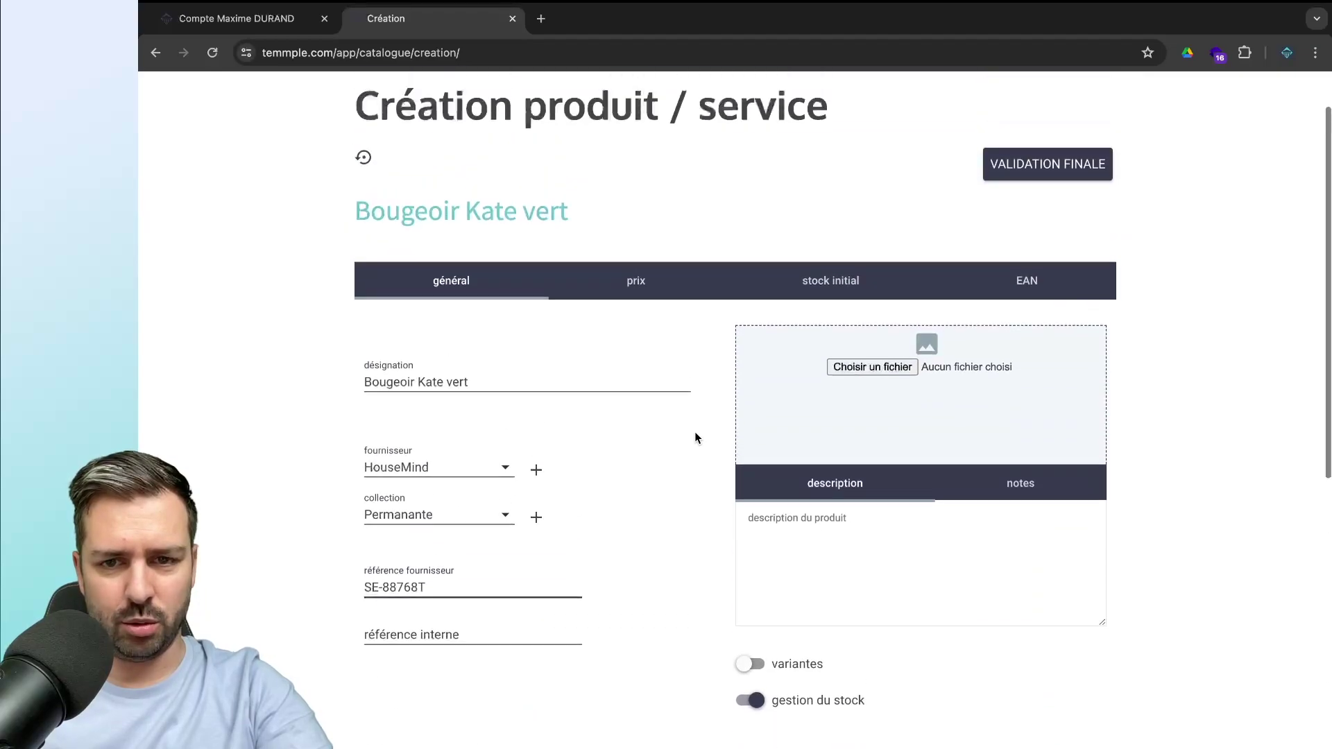
click(634, 347)
click(809, 361)
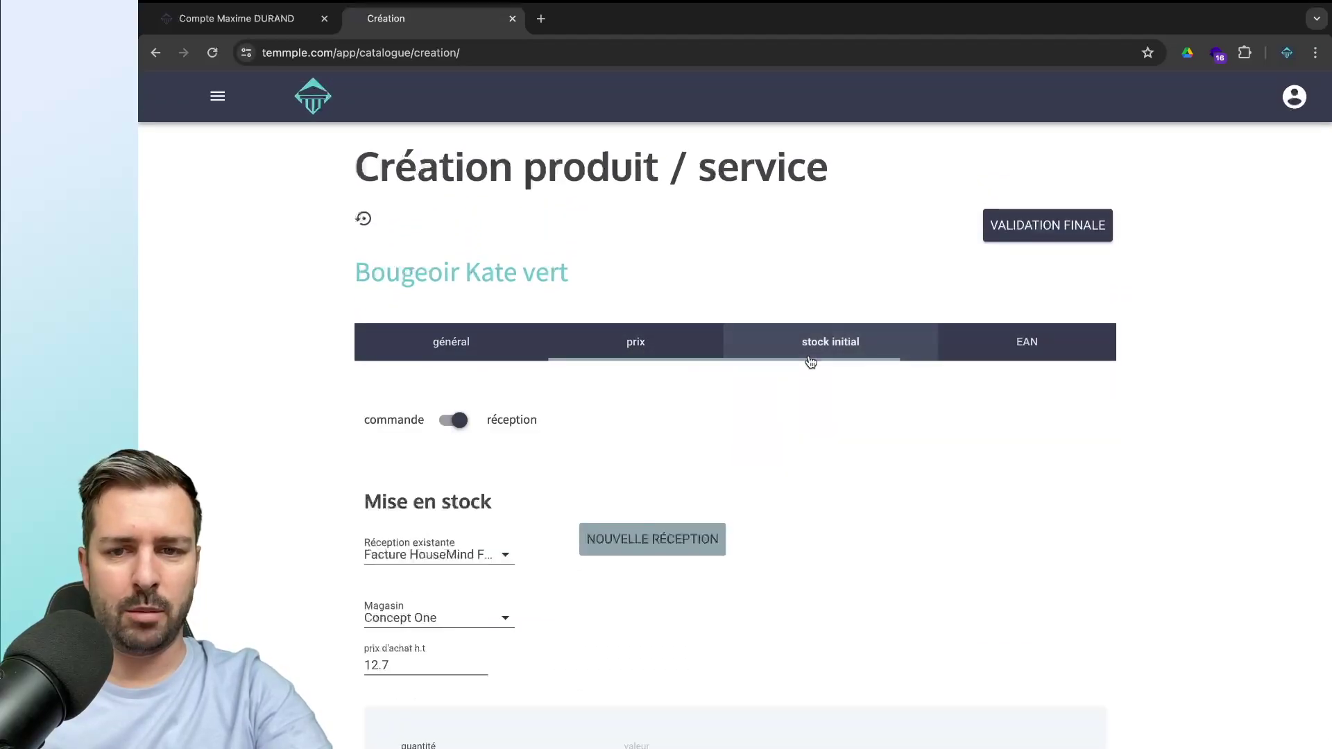
scroll(756, 396, down, 5)
click(465, 564)
text(5)
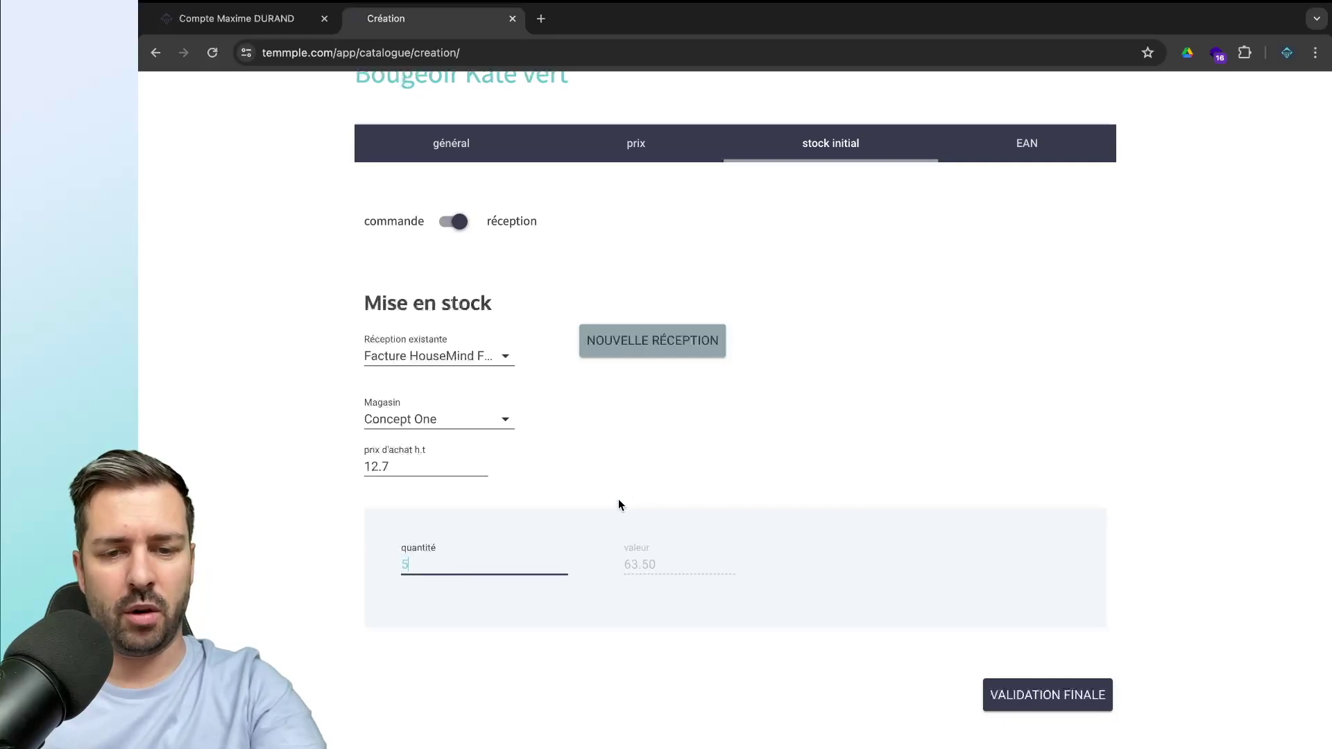
Check the product's EAN fields and attach Bougeoir Kate Vert.jpg from the Téléchargements folder as its image.
scroll(649, 490, up, 5)
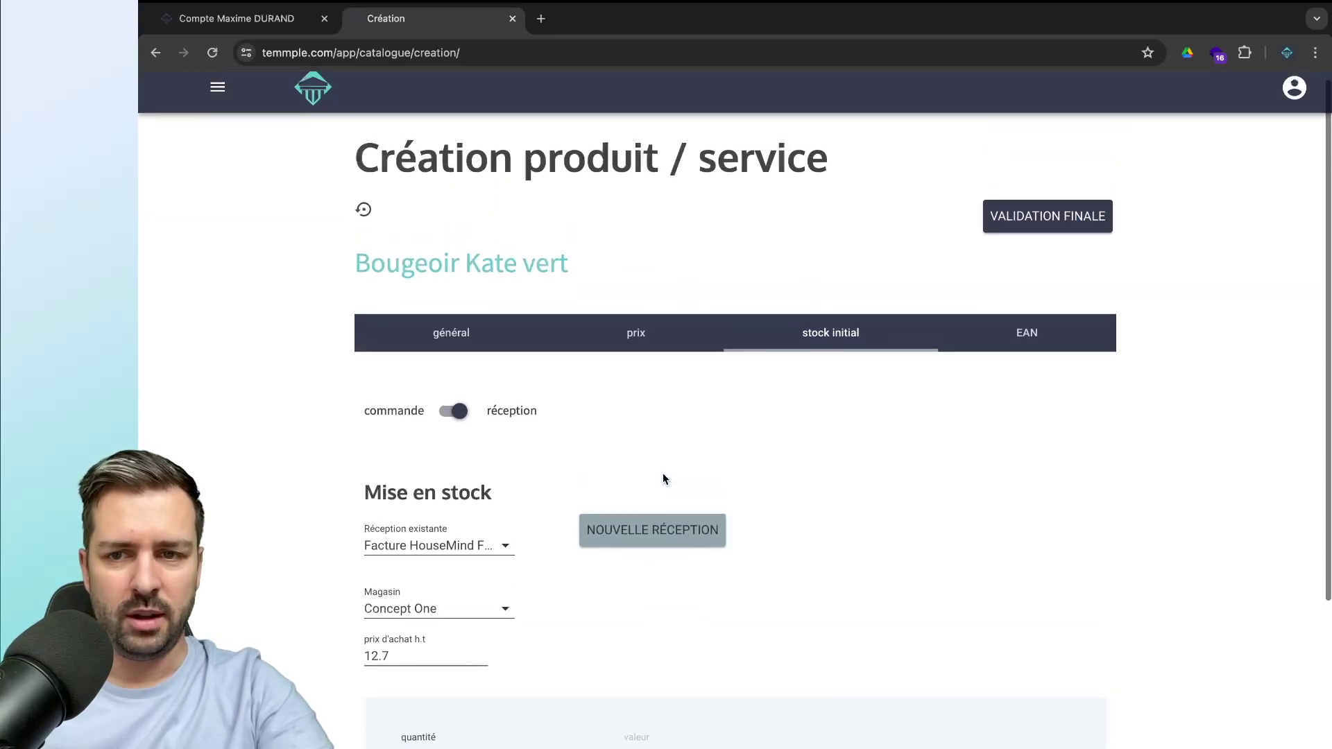
click(1032, 328)
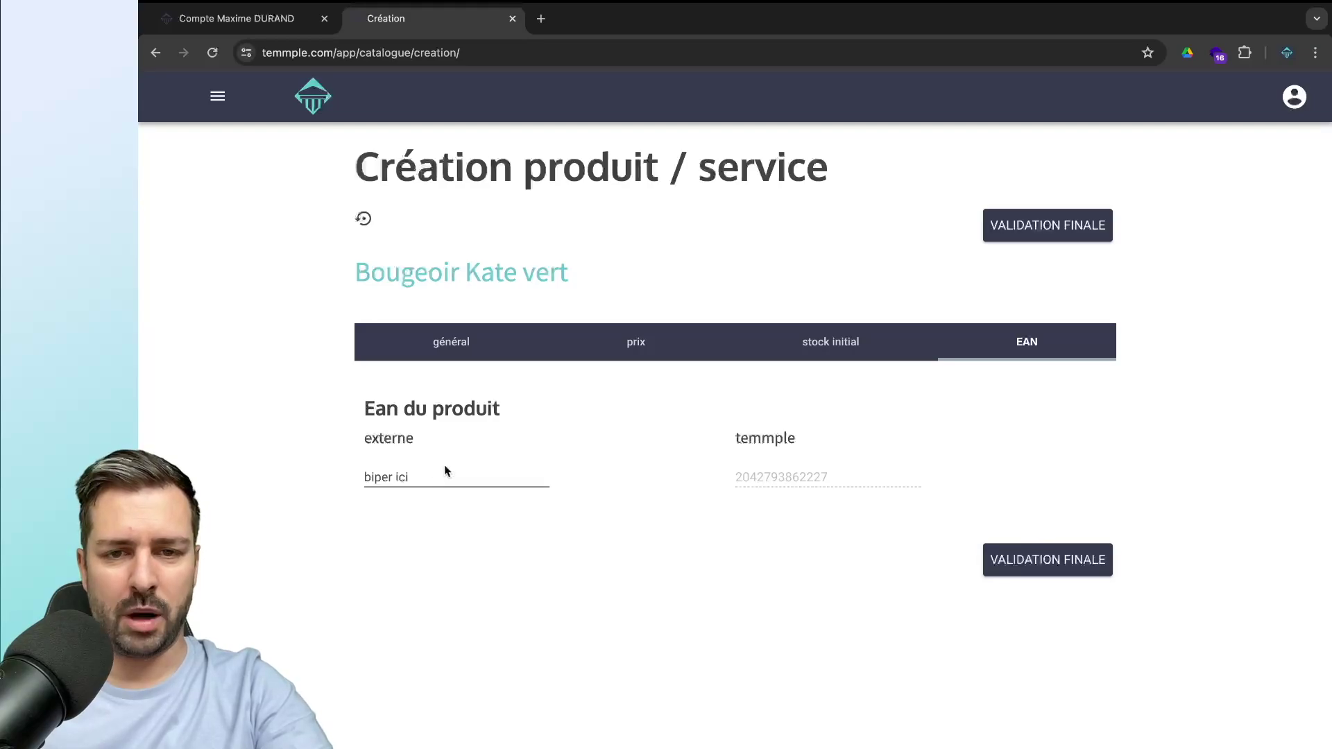
click(465, 345)
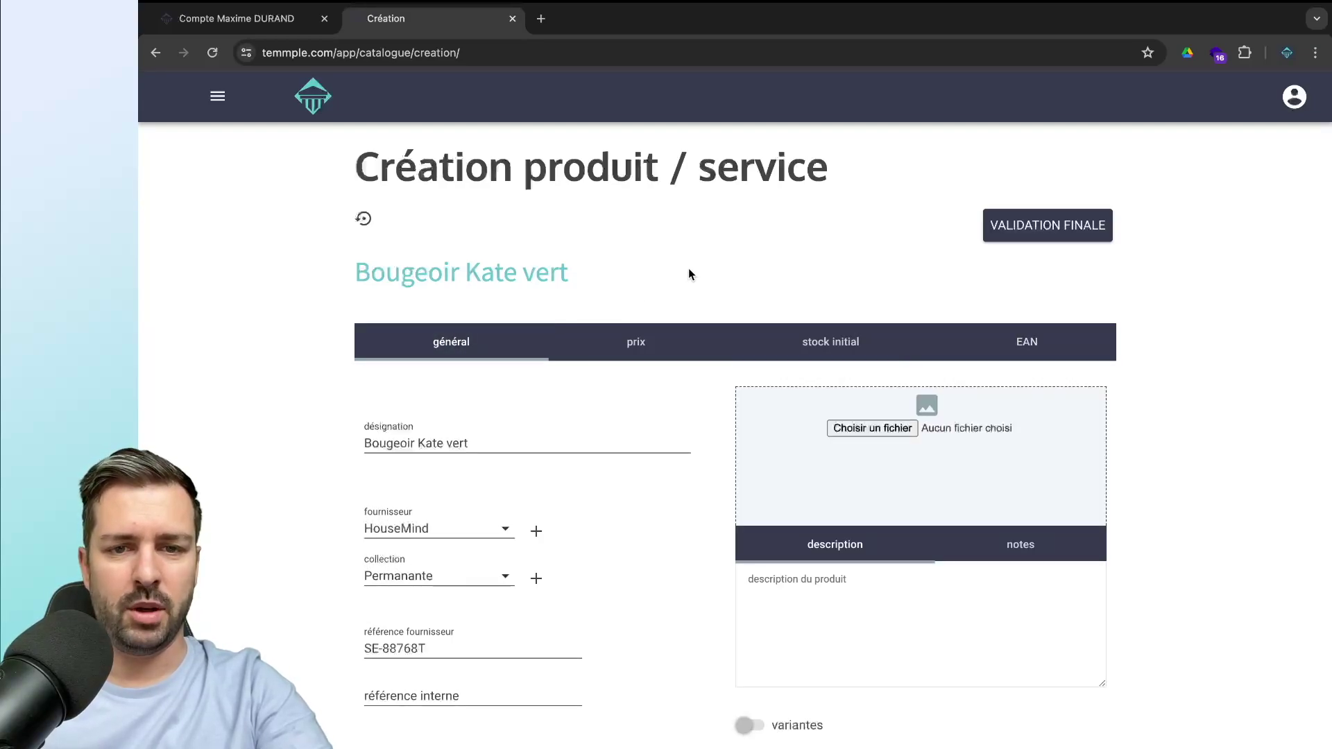
scroll(689, 274, down, 5)
scroll(689, 273, up, 4)
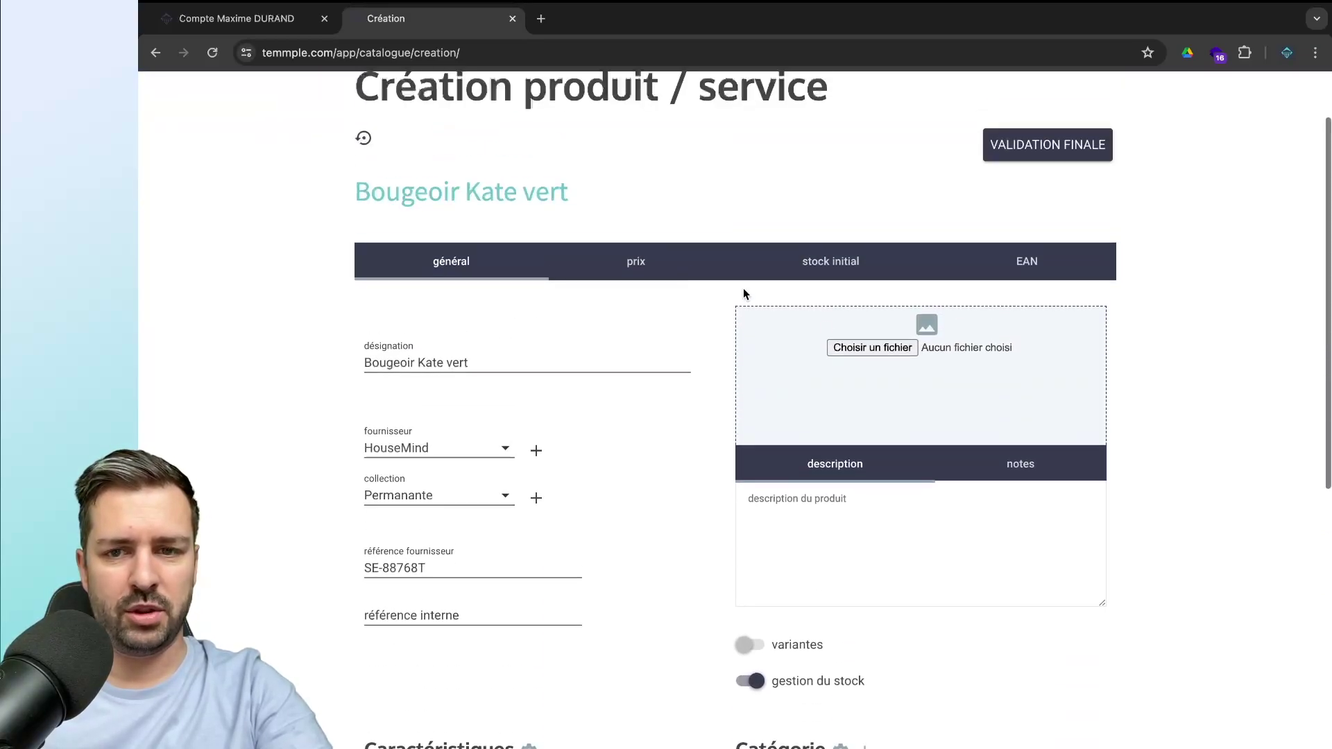
click(863, 347)
click(481, 296)
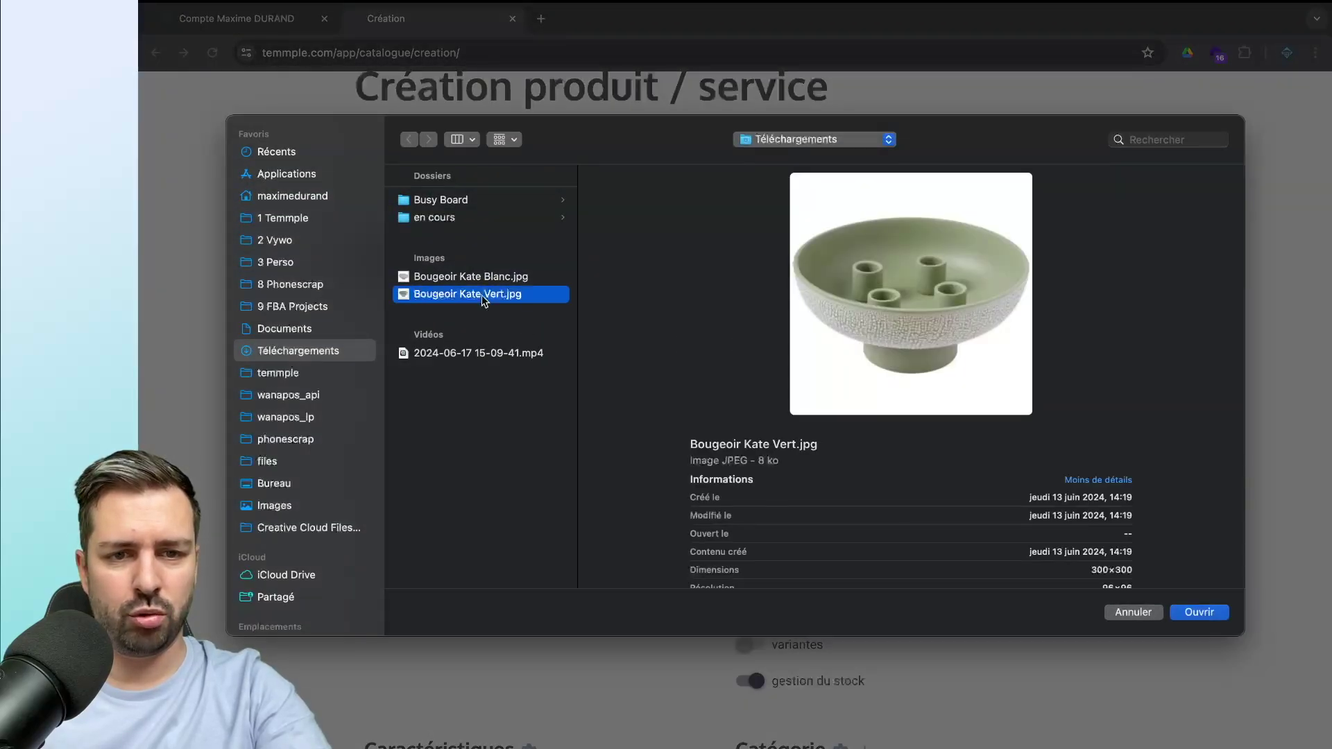
double_click(484, 300)
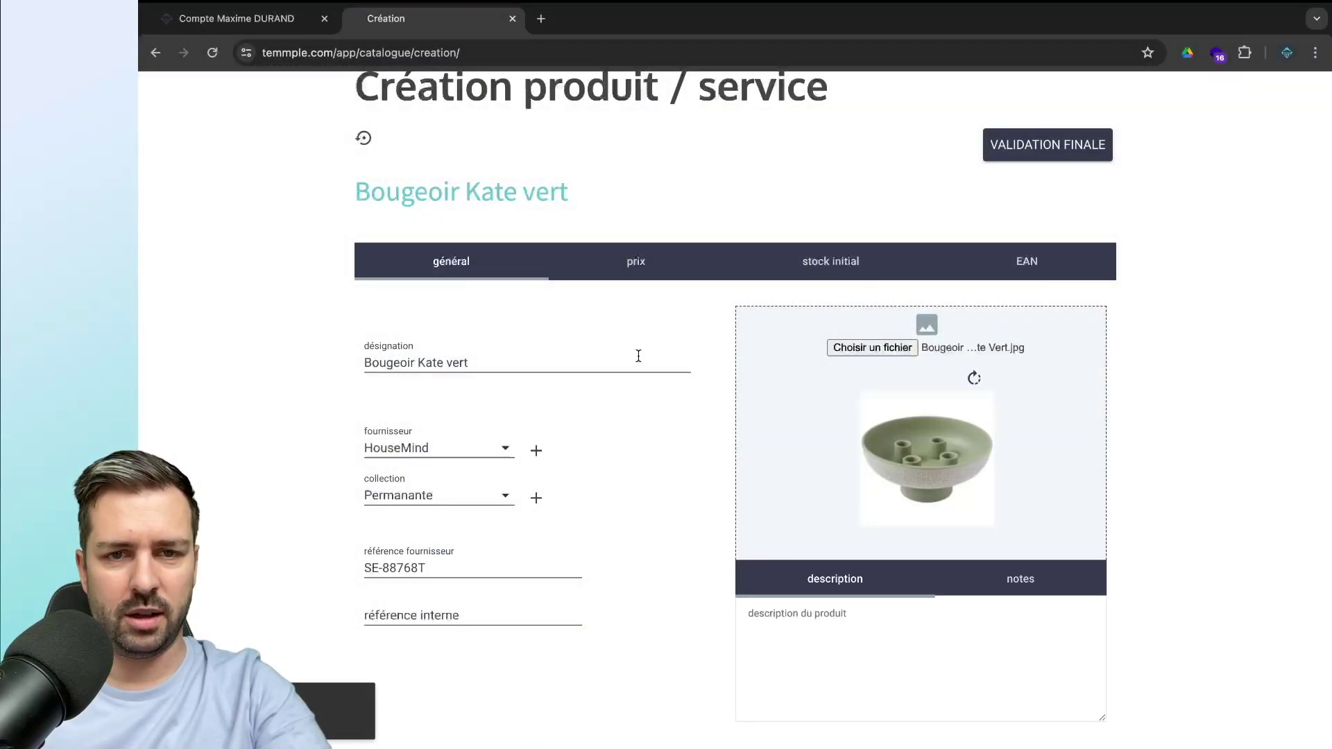
Review the general details of Bougeoir Kate vert and finalize its creation.
scroll(638, 356, down, 5)
scroll(638, 356, up, 6)
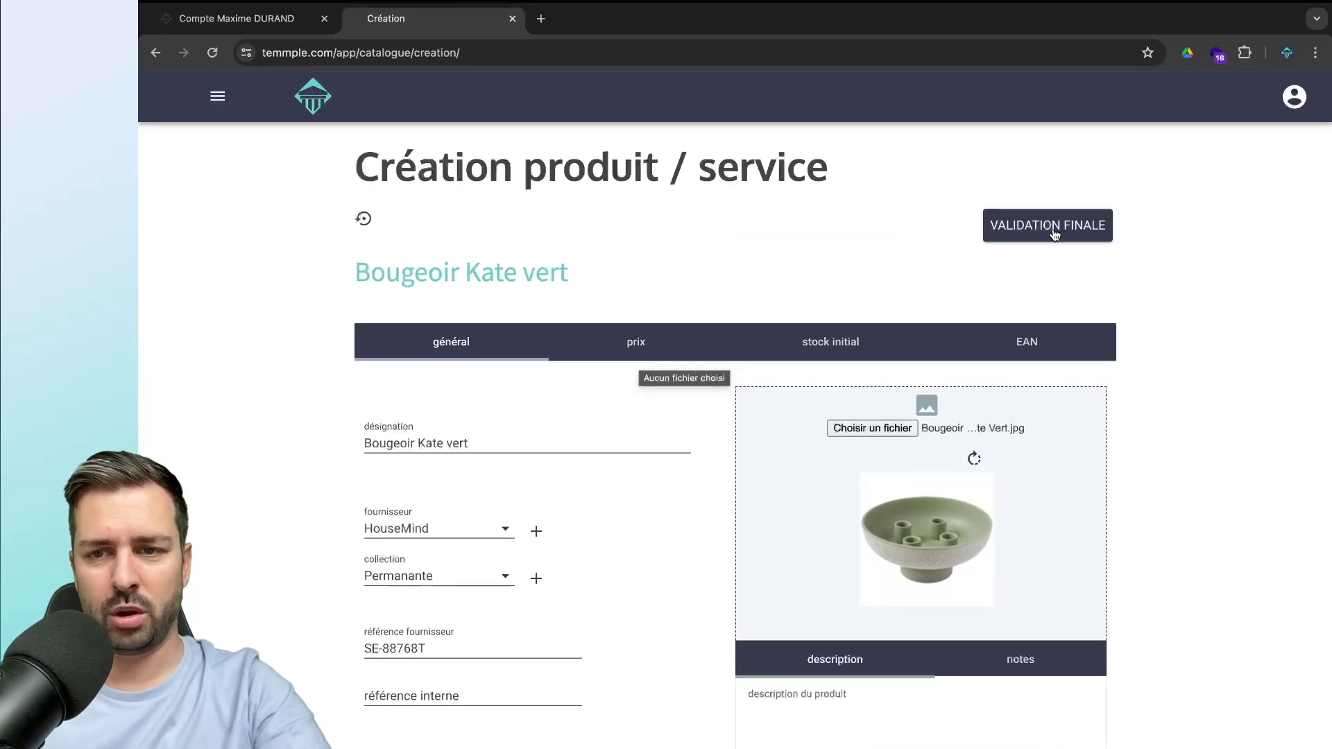
click(1053, 235)
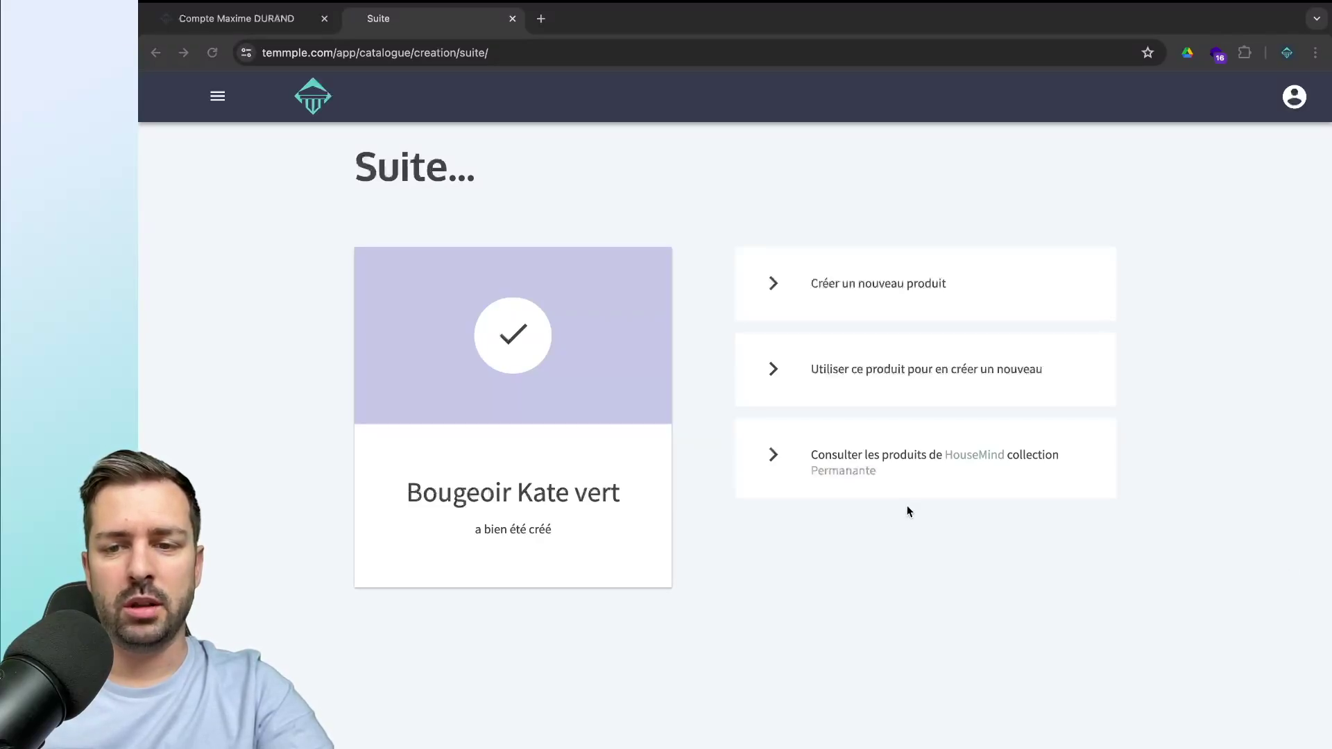
Start a new product from Bougeoir Kate vert and change its designation to "Bougie mille feux".
click(1200, 358)
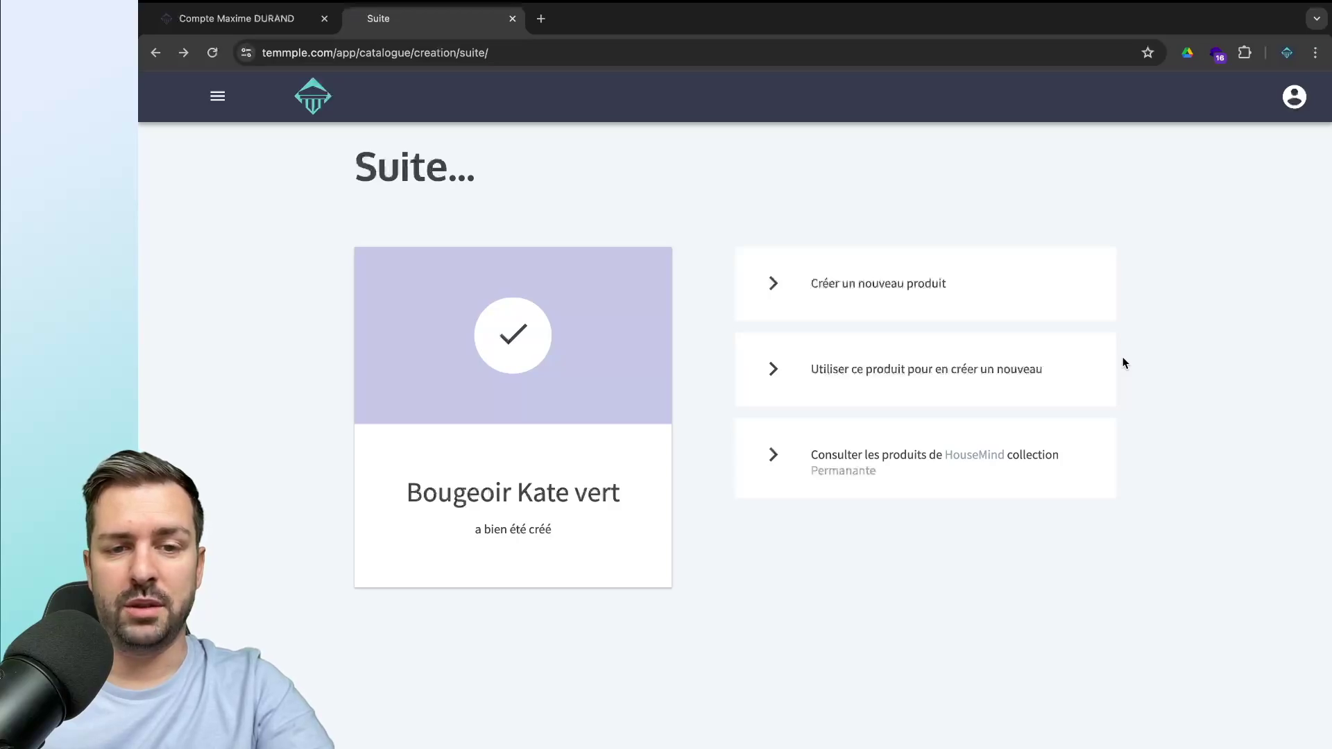
click(895, 373)
triple_click(514, 443)
text(Bougies)
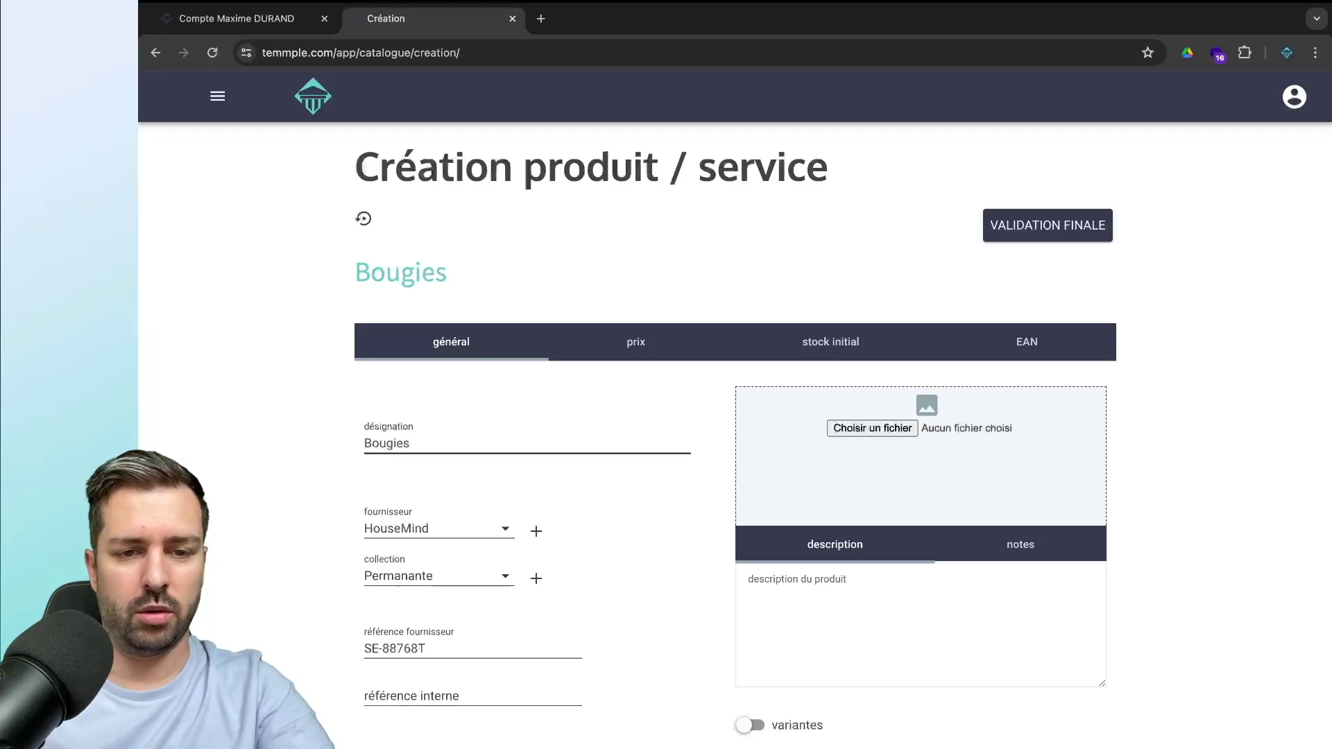
key(BackSpace)
text(mi)
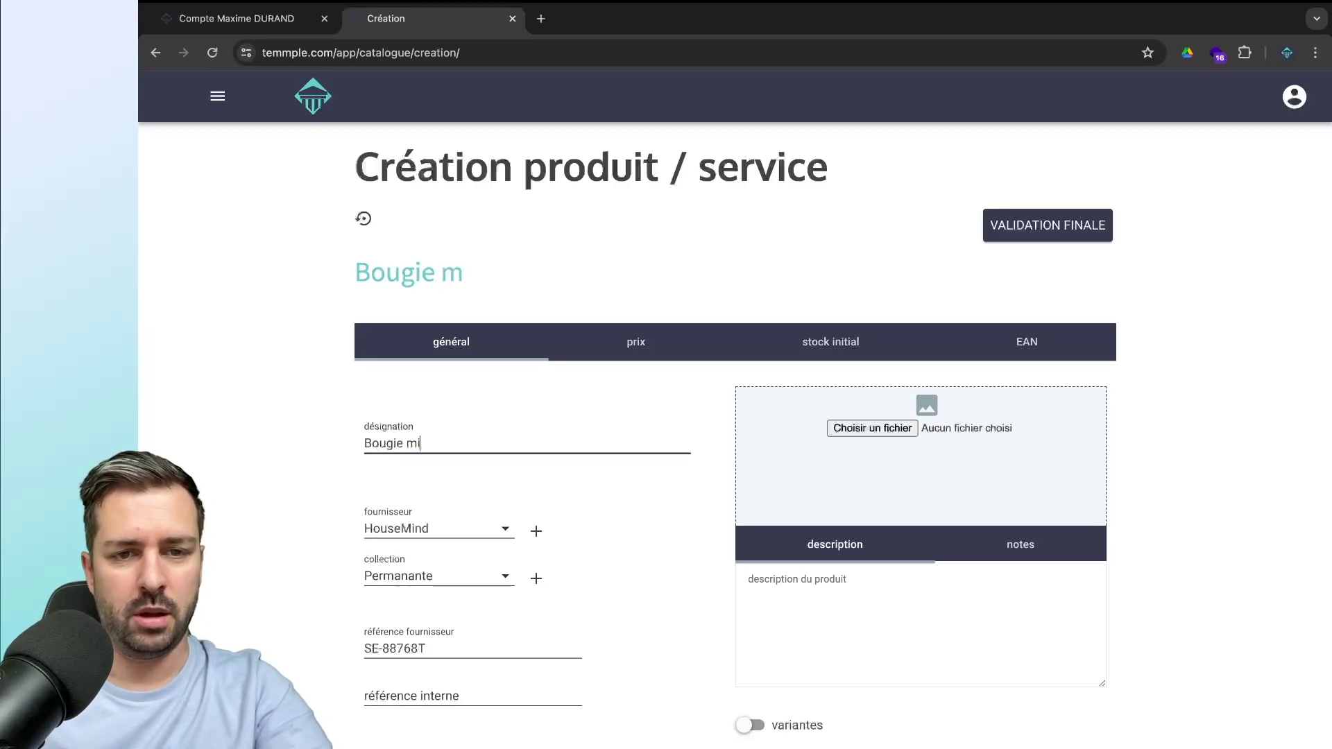
text(lle feux)
Replace the supplier reference of Bougie mille feux with GT9879S8DF and check its characteristics and associated categories.
scroll(514, 440, down, 5)
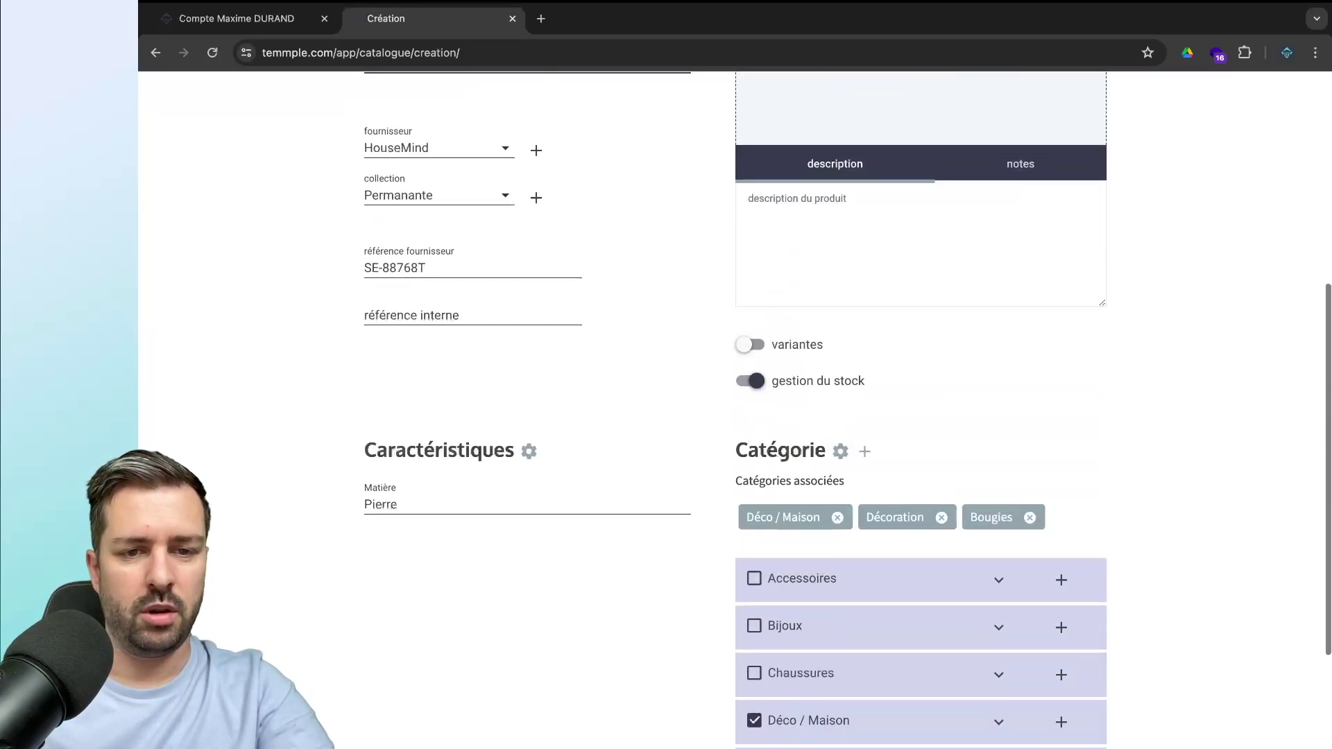
double_click(401, 271)
triple_click(401, 271)
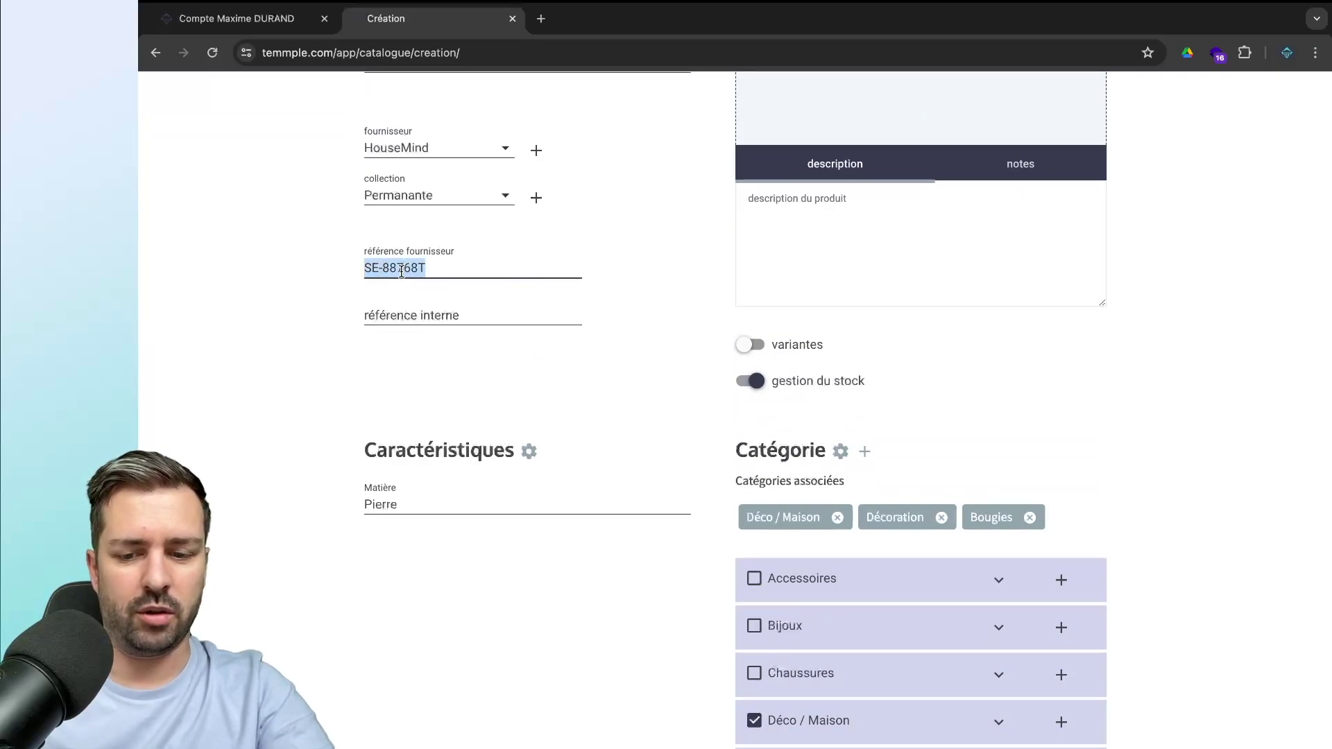
text(GT9879S8DF)
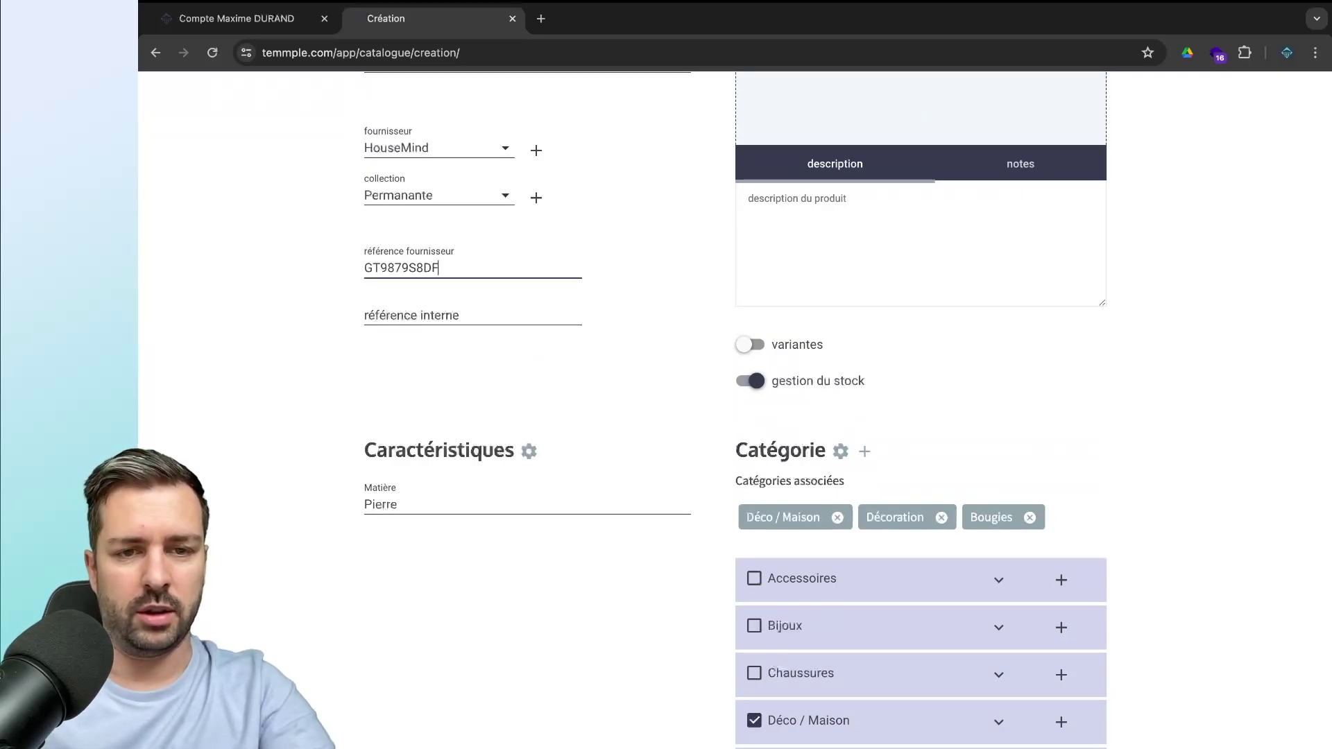
scroll(419, 158, up, 1)
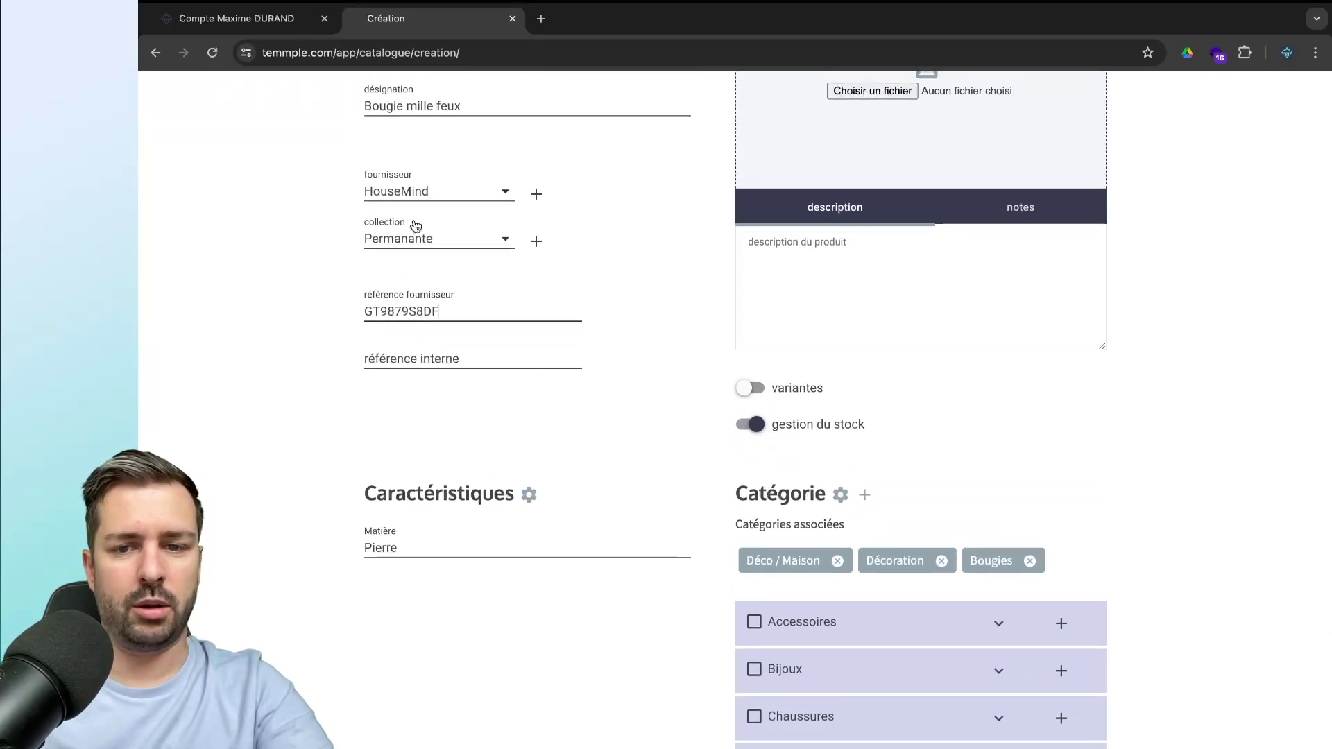
scroll(415, 226, up, 2)
scroll(415, 226, down, 3)
scroll(837, 478, down, 3)
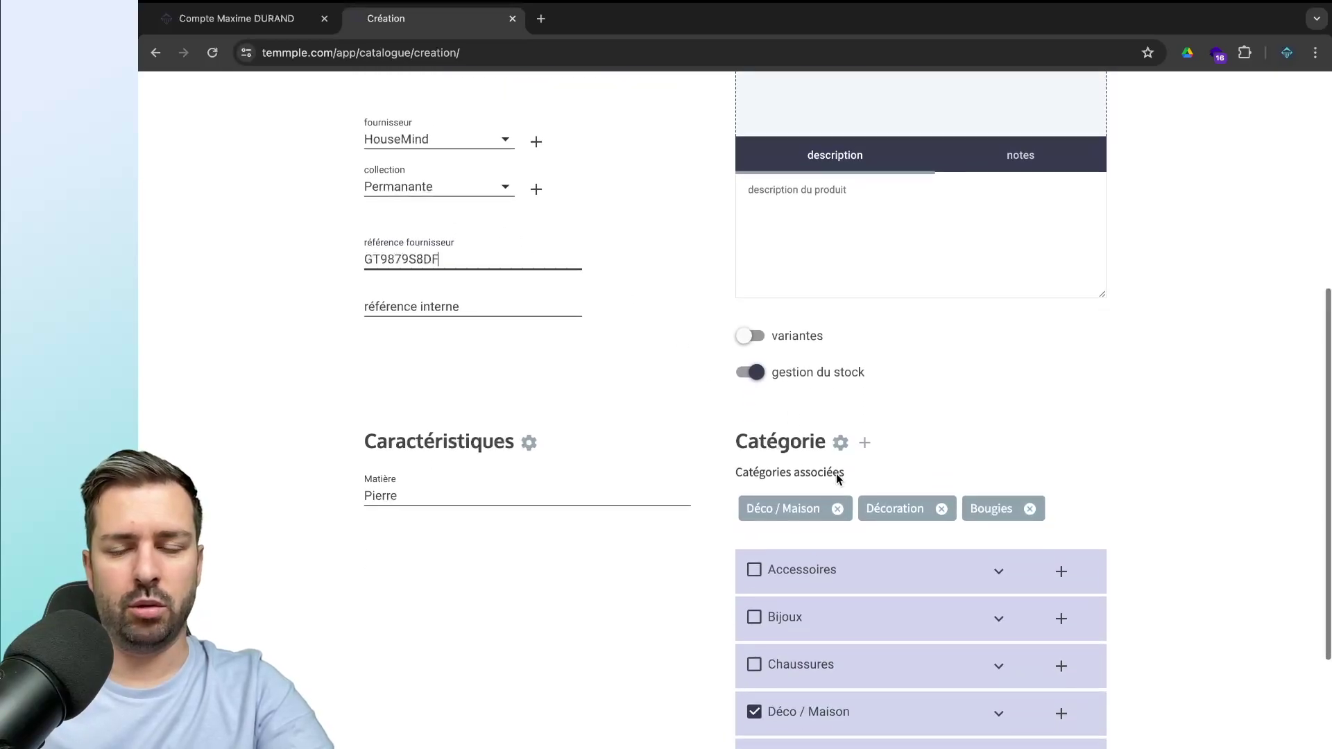
Set the purchase price of Bougie mille feux to 5 excluding tax and its coefficient to 3.
scroll(836, 473, up, 13)
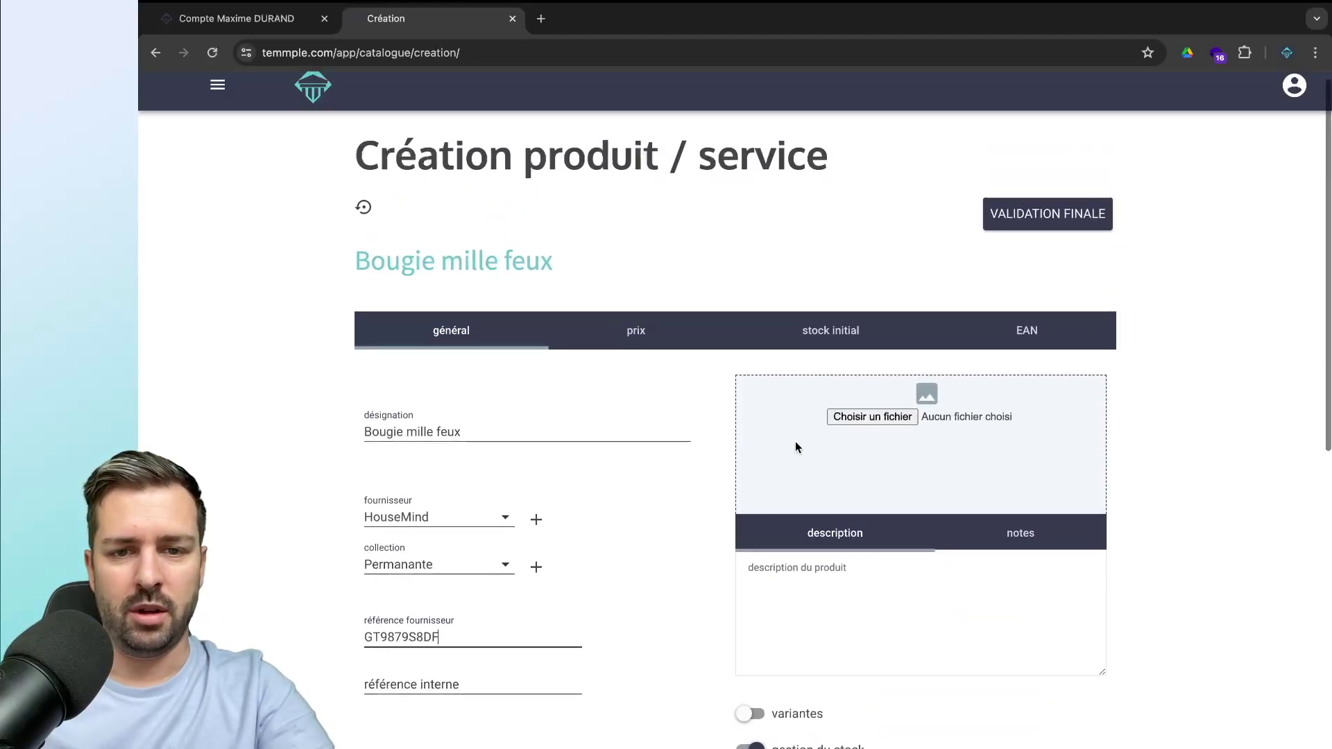
click(640, 338)
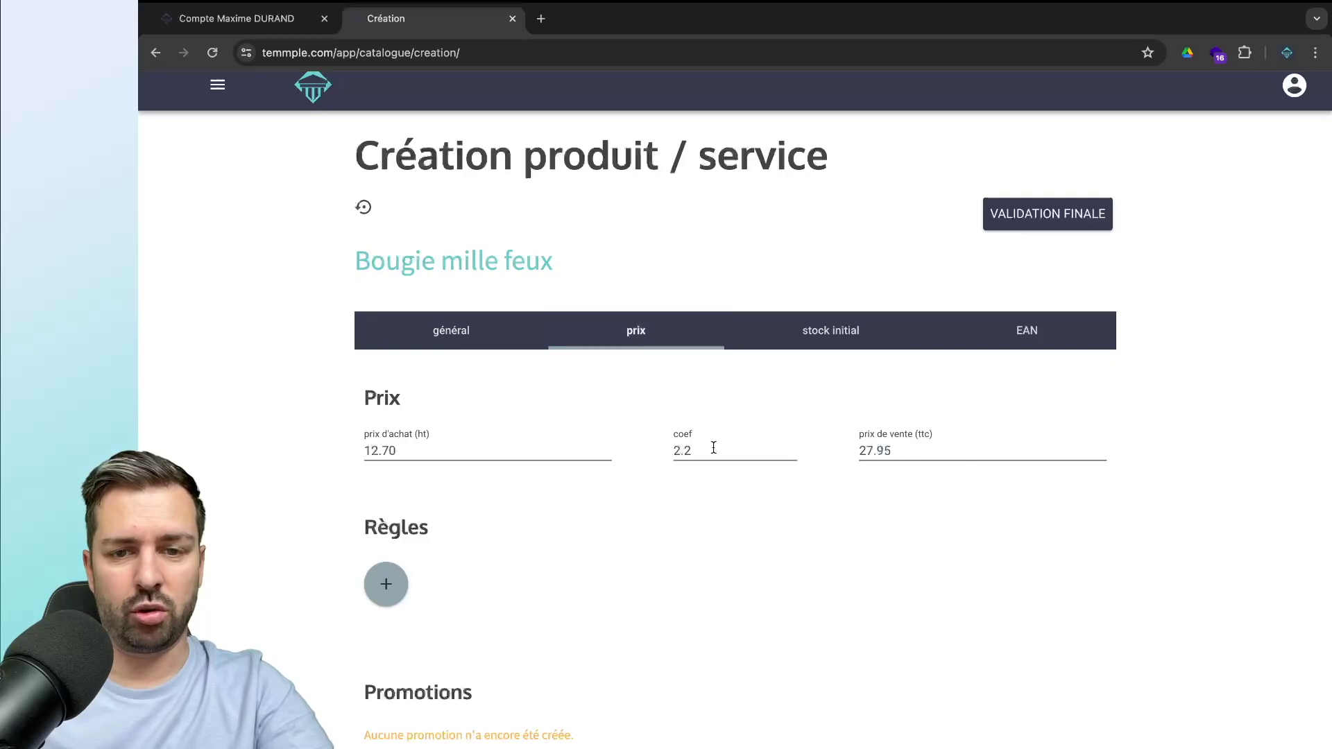
click(530, 451)
text(5)
click(681, 451)
text(39)
click(726, 460)
text(3)
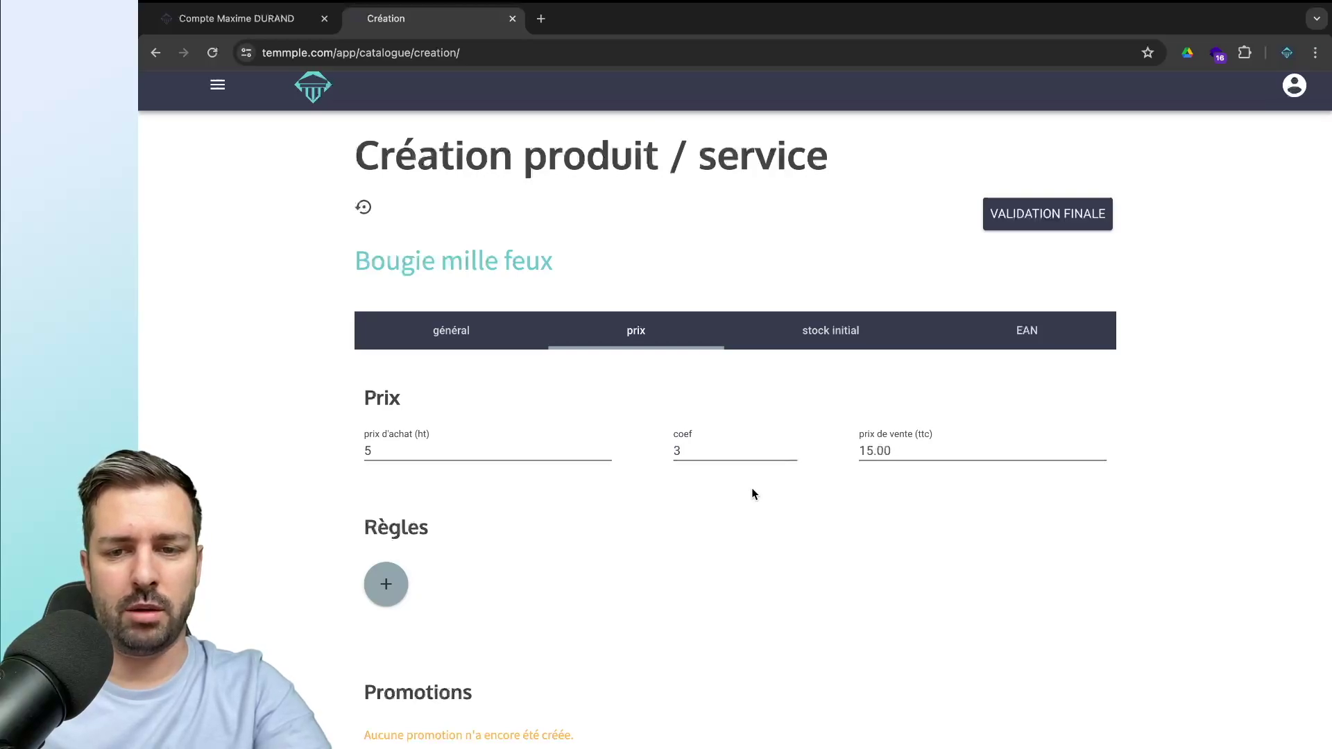
Review the promotion, VAT and store purchase price settings of Bougie mille feux and finalize its creation.
scroll(763, 491, down, 5)
scroll(808, 494, down, 3)
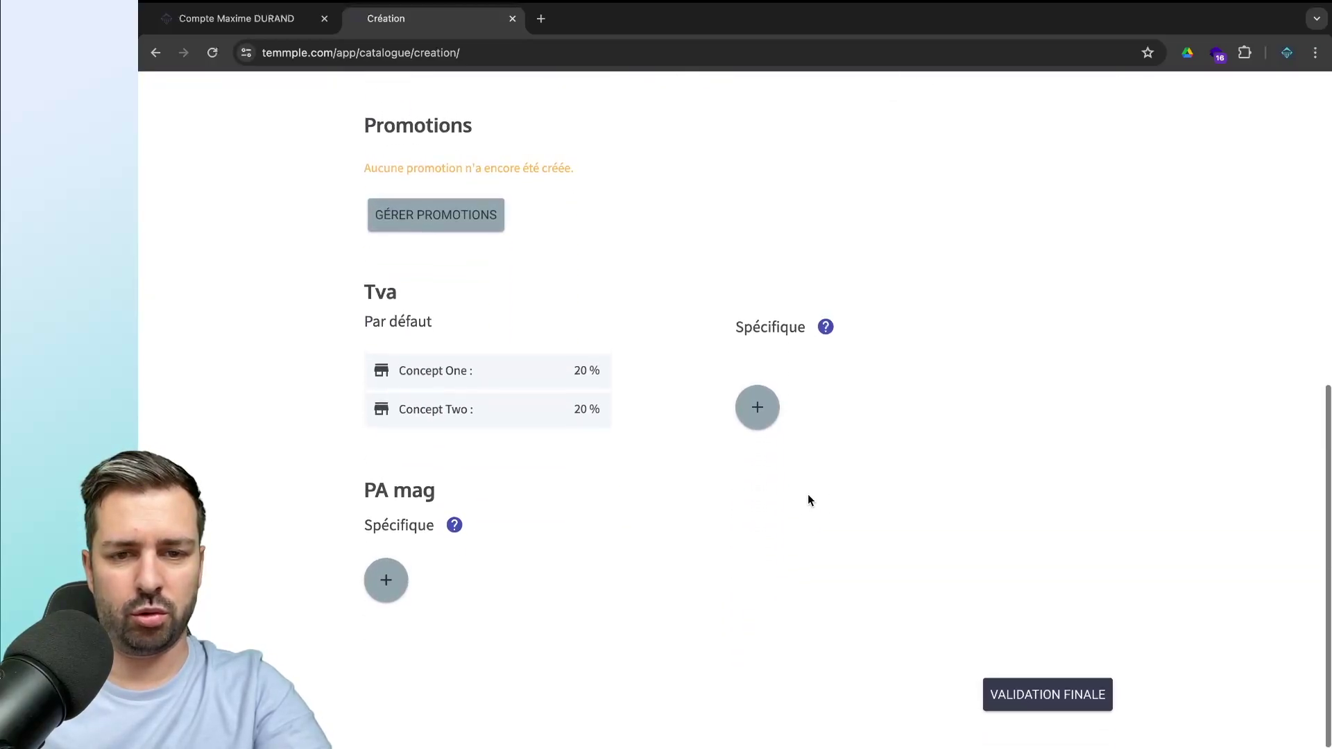
scroll(808, 494, up, 7)
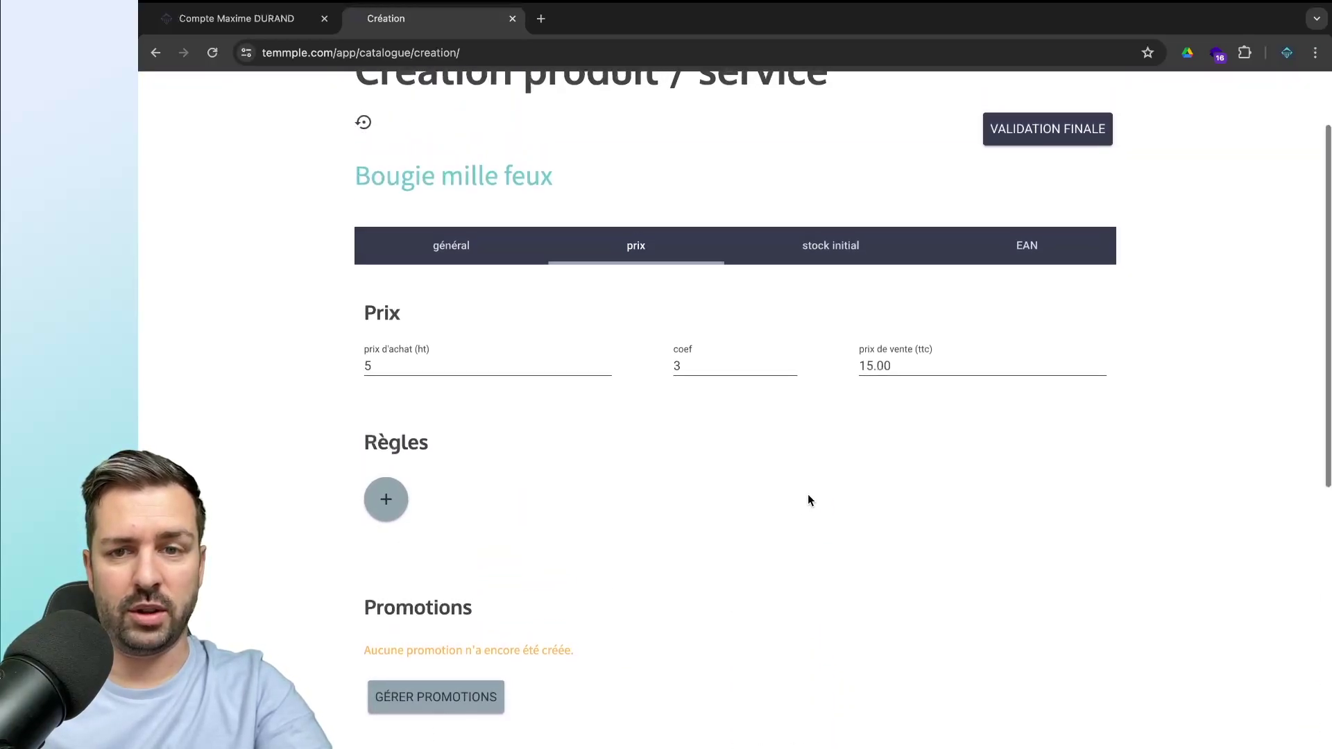
scroll(808, 496, down, 7)
scroll(807, 494, up, 7)
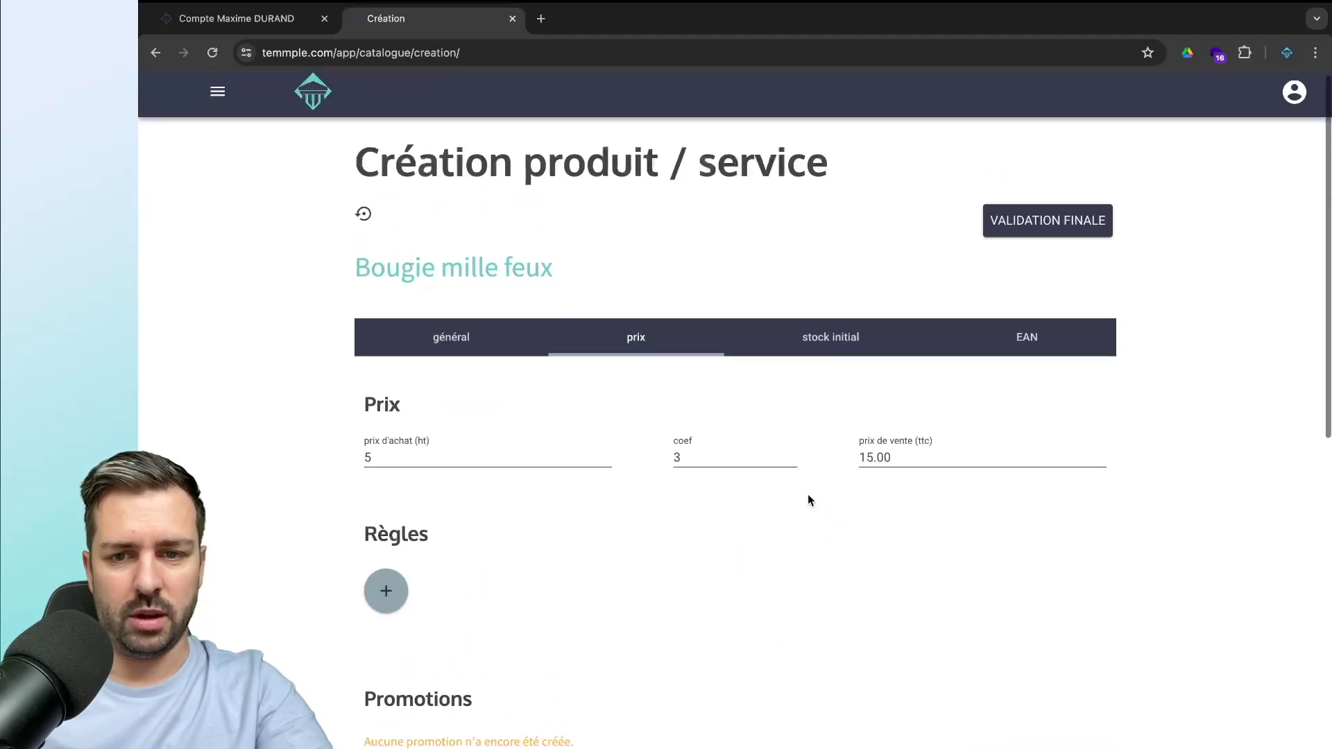
click(1057, 222)
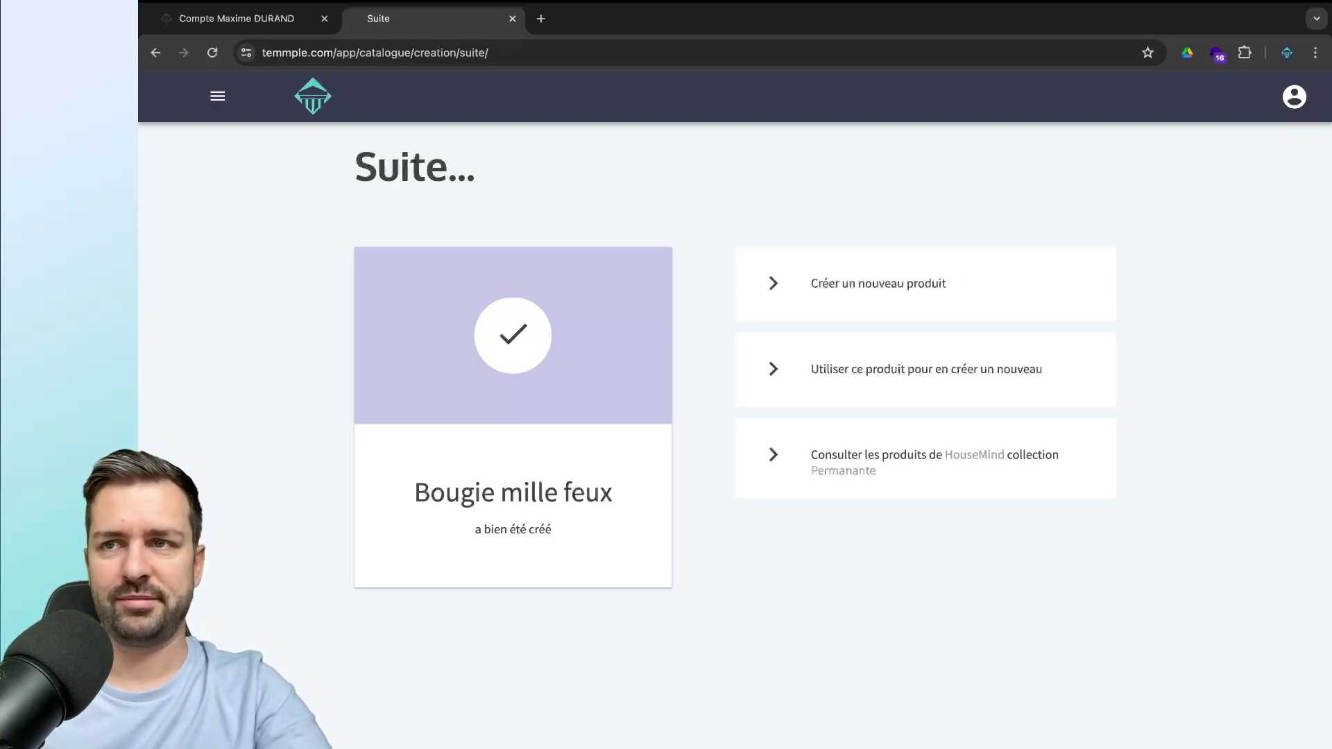
Consult the HouseMind products of the Permanante collection, then reset the supplier and collection filters applied to the list.
key(super+ctrl+f)
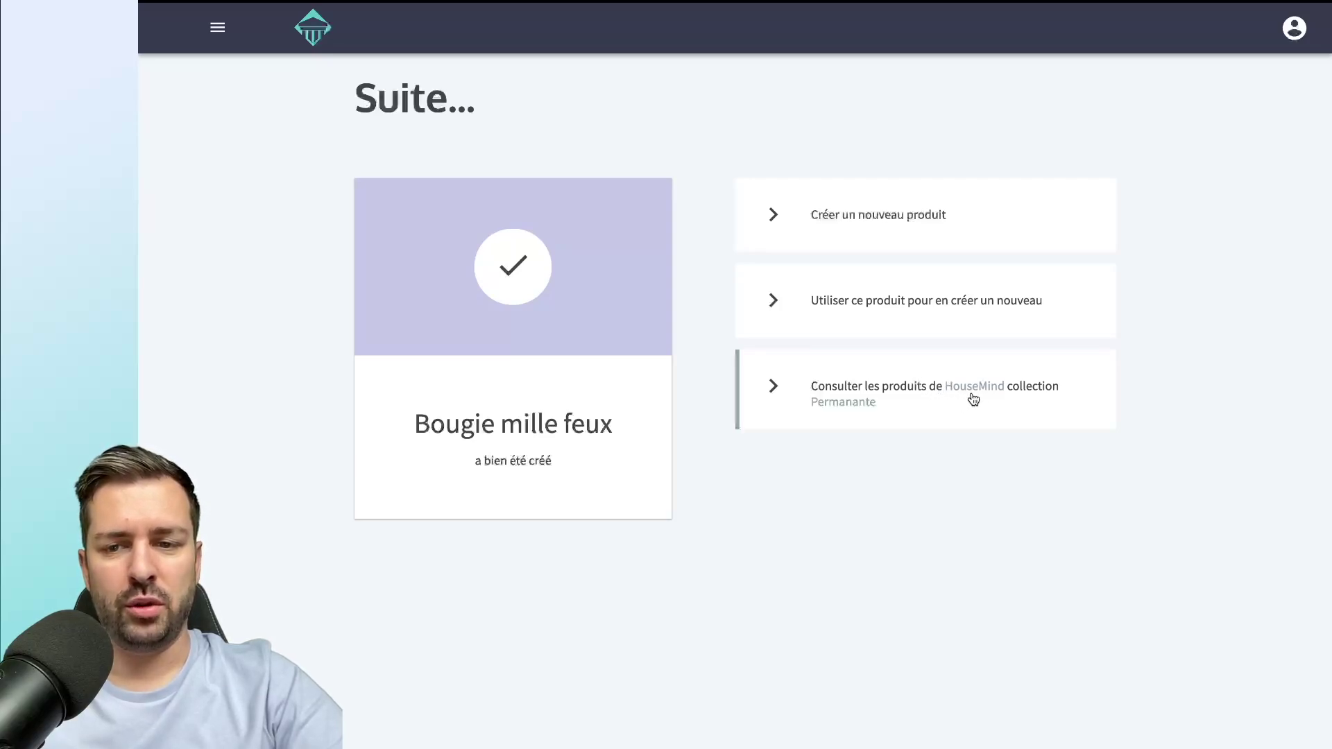
click(929, 398)
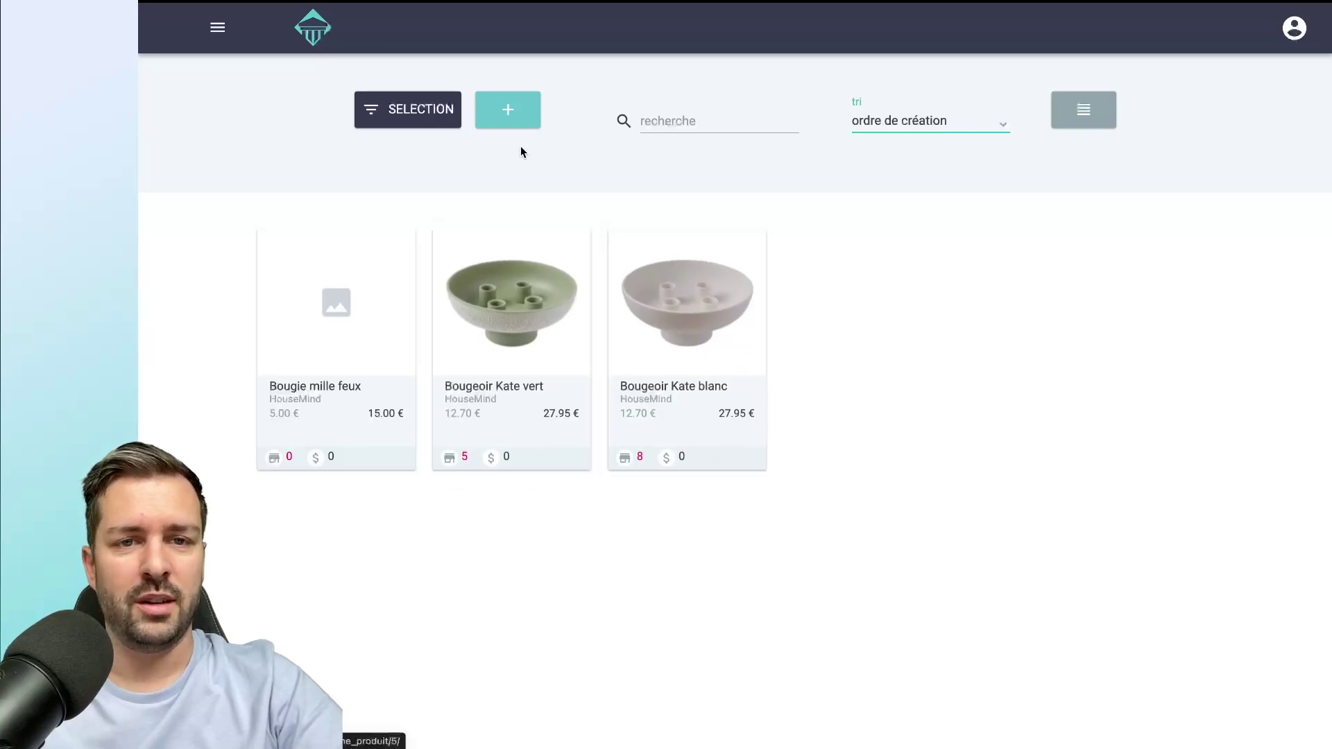
click(397, 123)
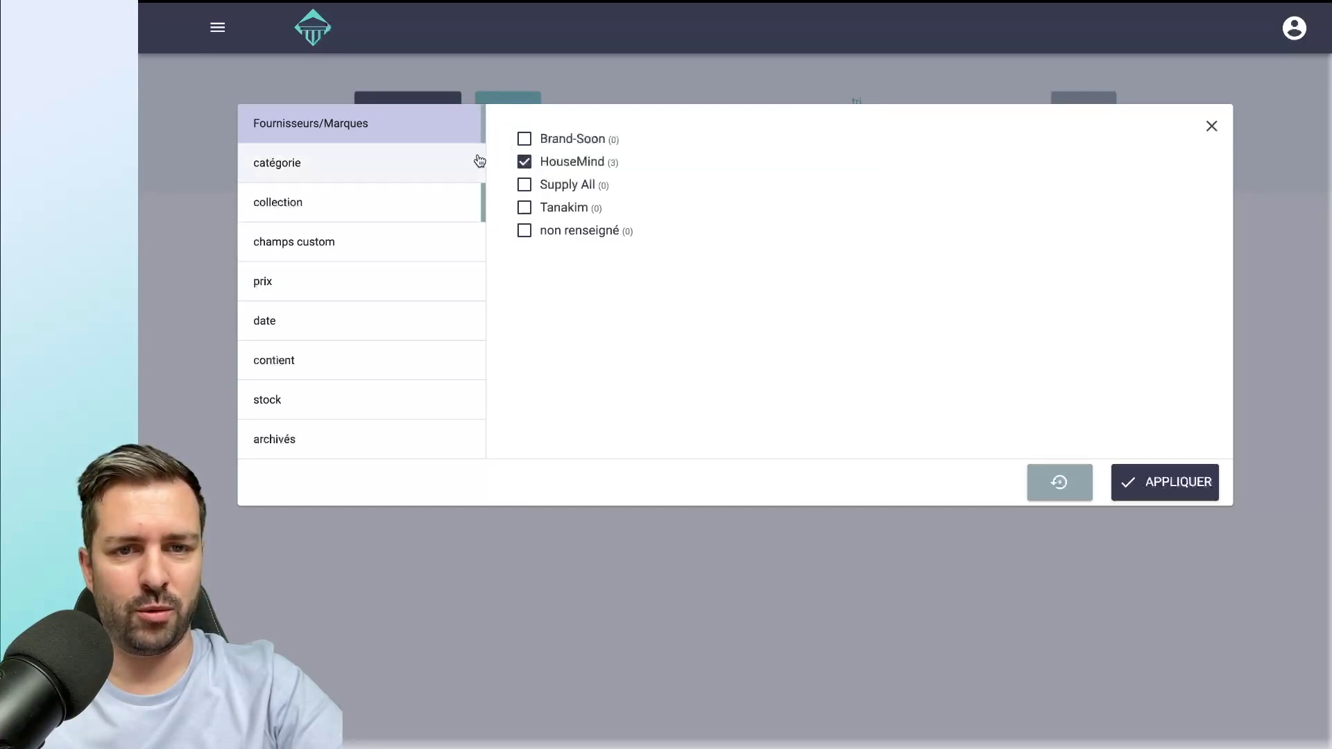
click(455, 202)
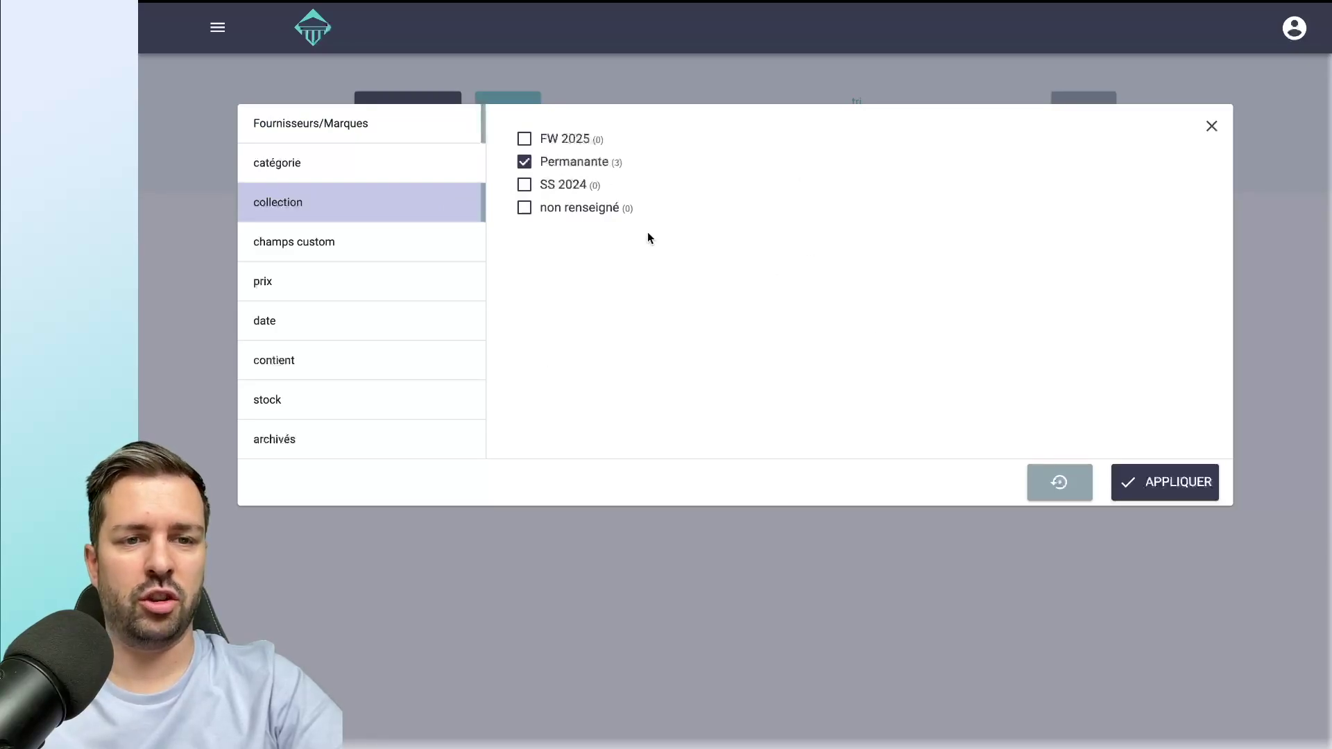
click(1068, 483)
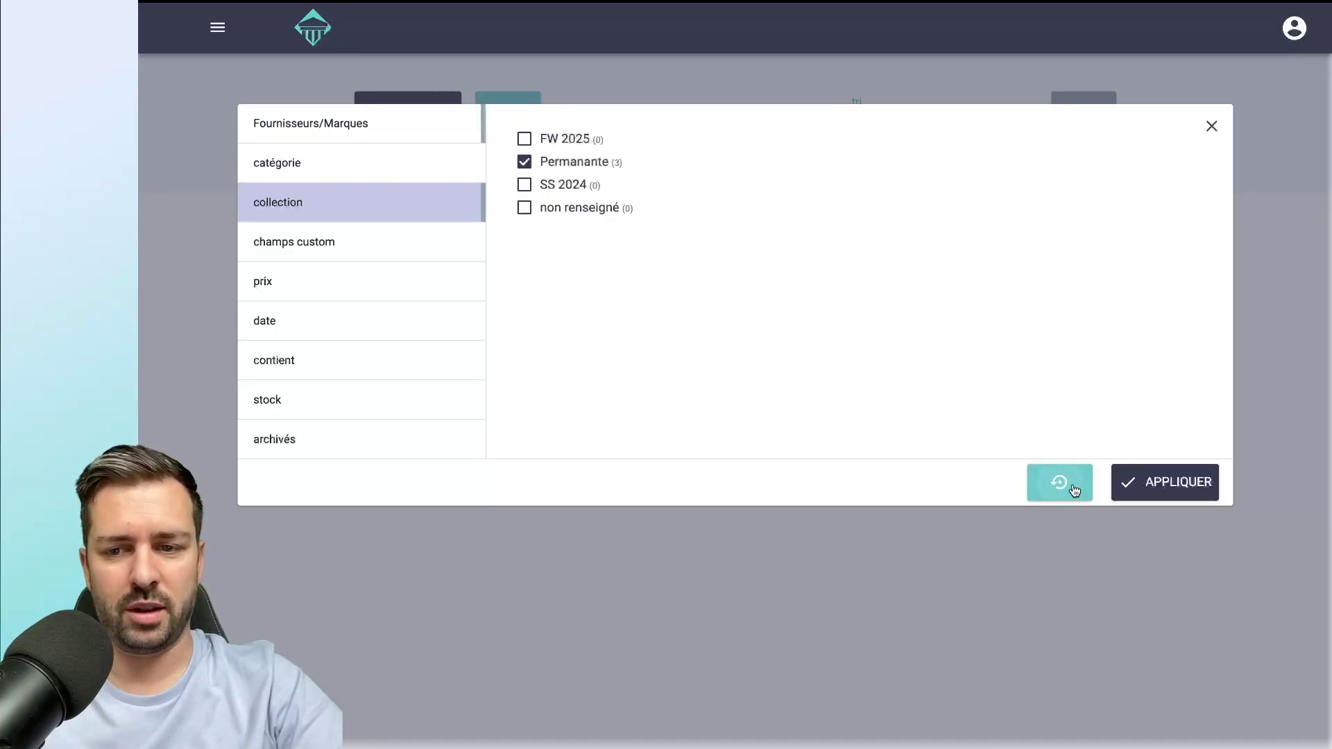